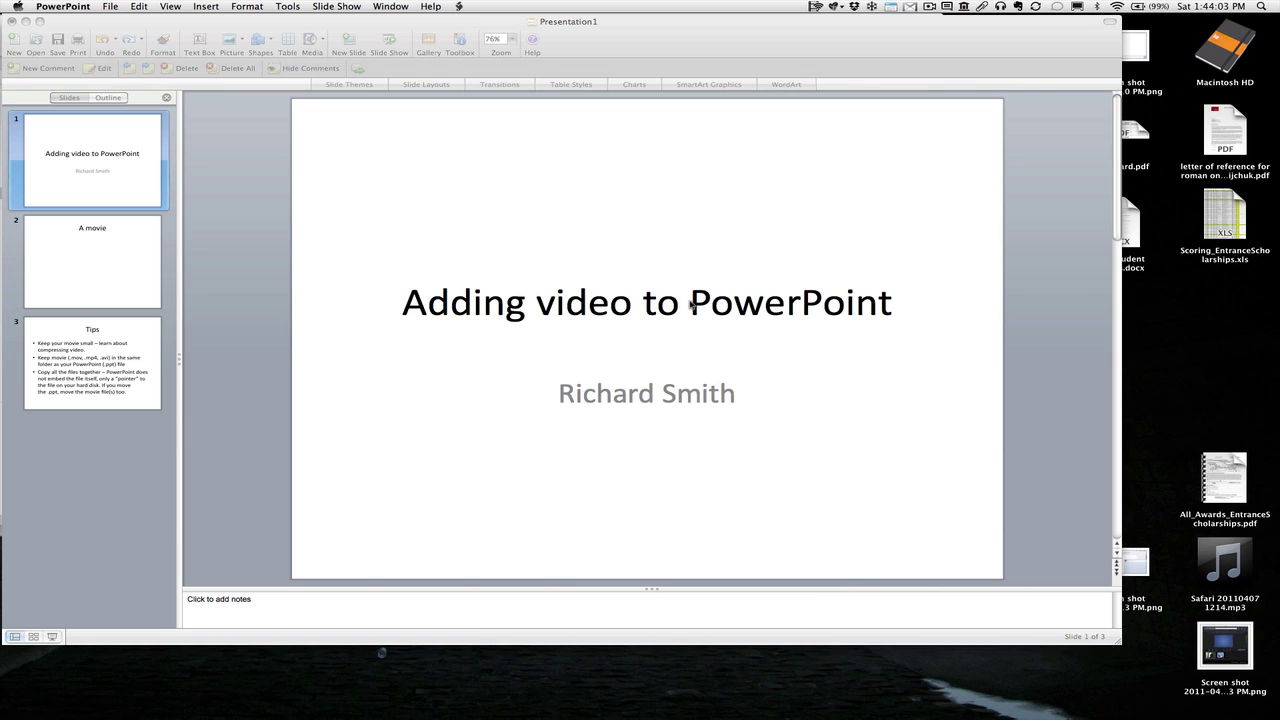
Bring the presentation forward and select slide 2, 'A movie', in the Slides pane.
click(120, 265)
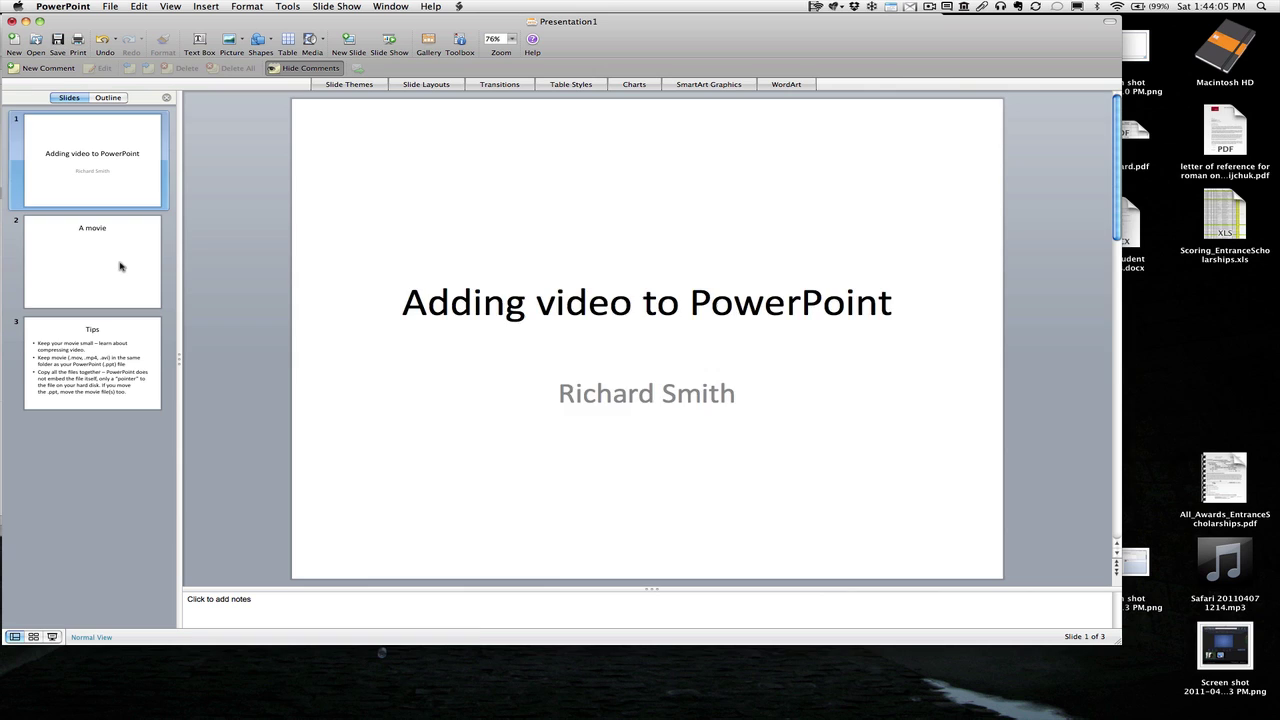
click(120, 265)
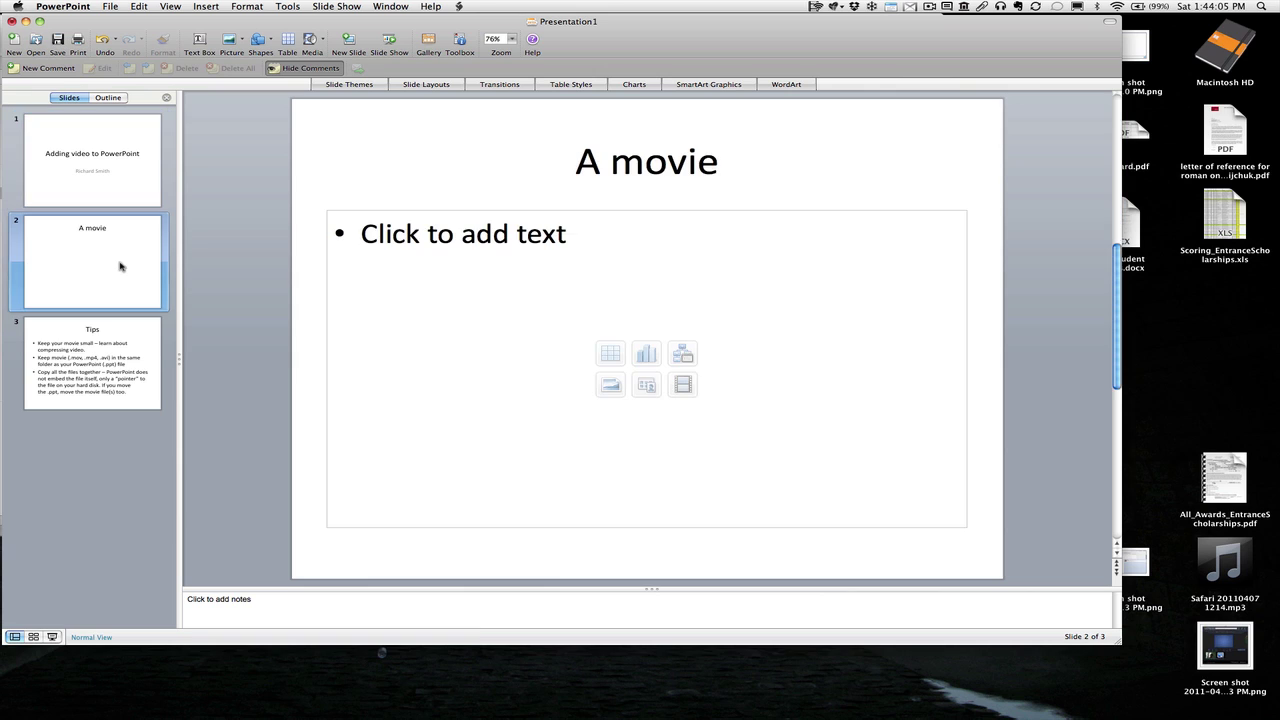
Insert bigbrother.mov from file into slide 2's content placeholder.
click(684, 387)
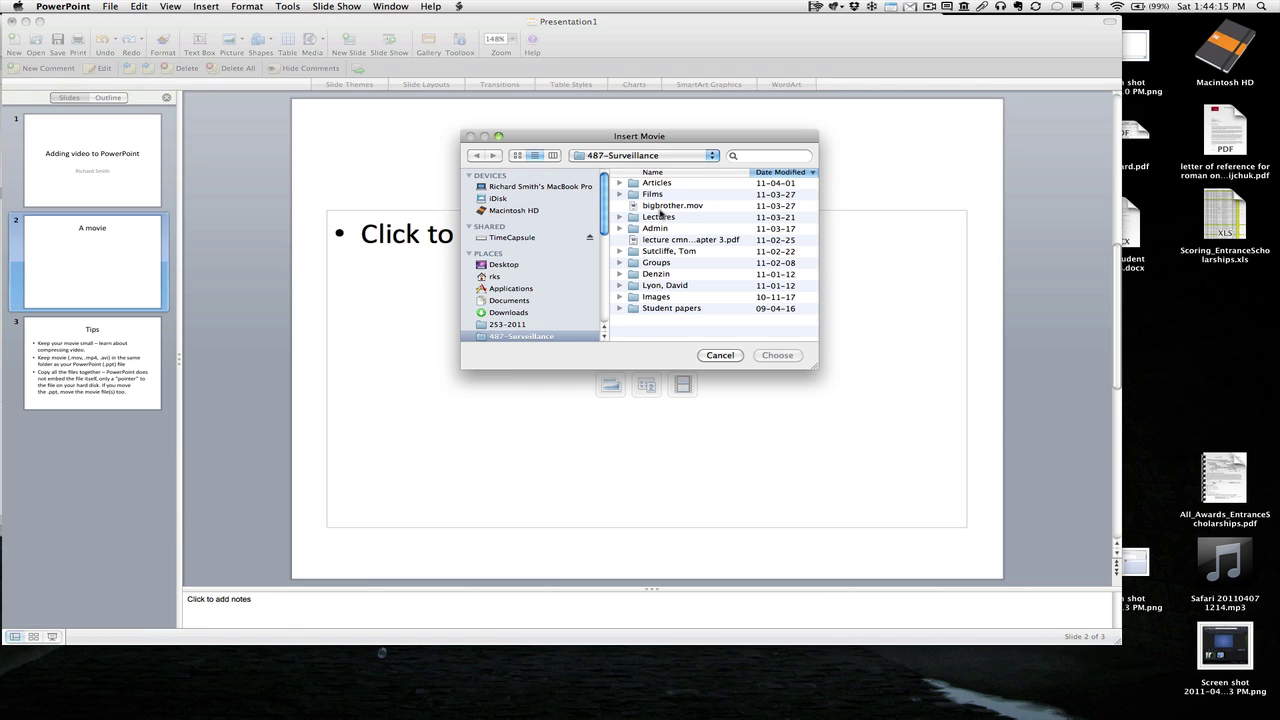
click(661, 207)
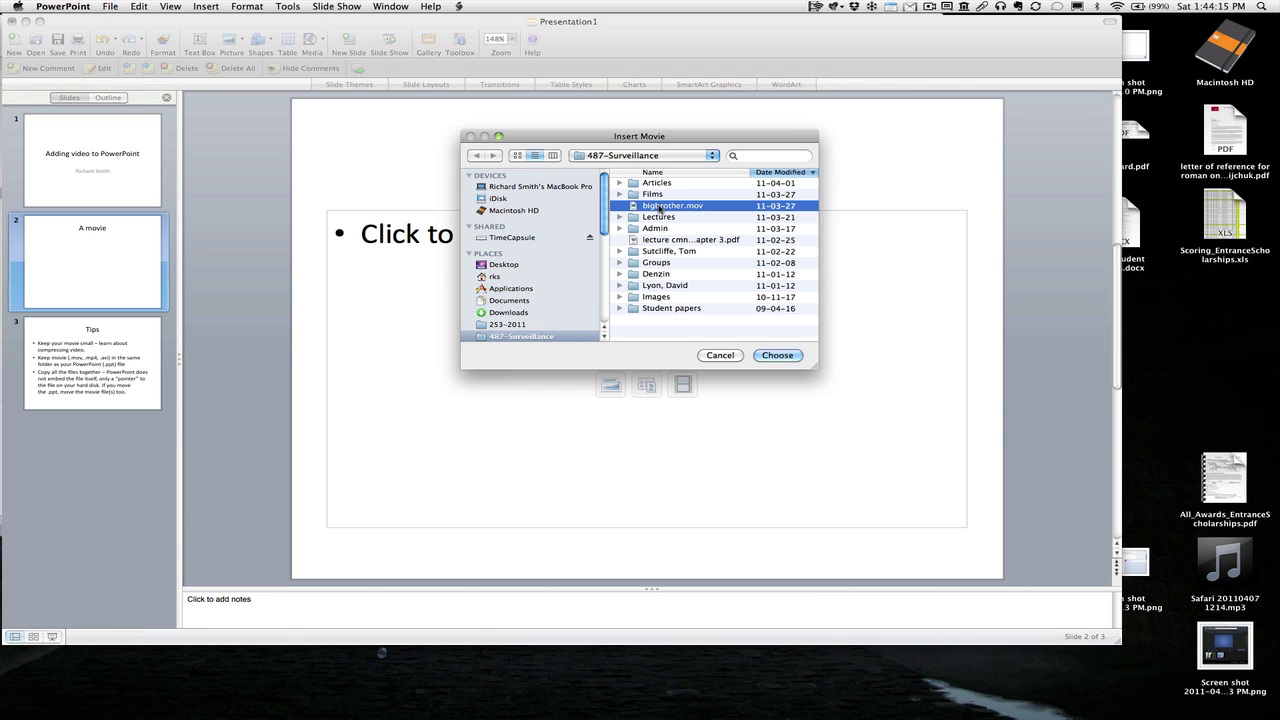
click(779, 357)
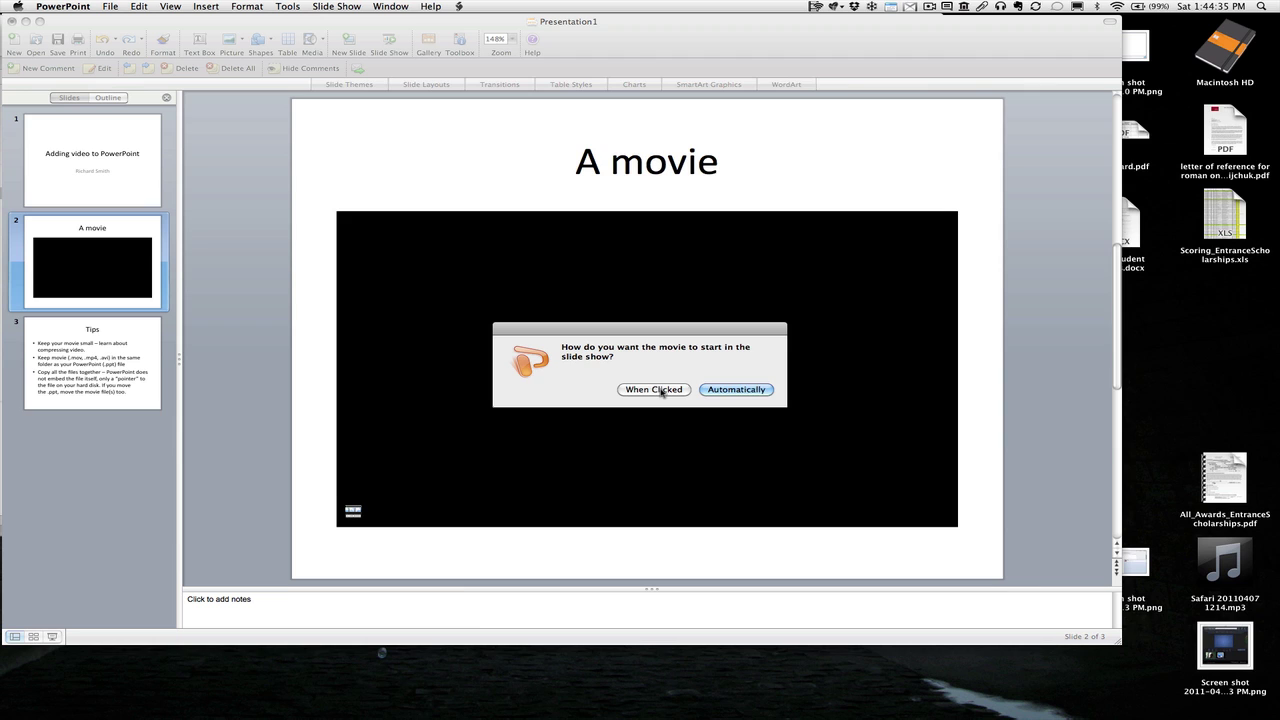
Set the movie to start When Clicked, then go to slide 3, Tips.
click(654, 390)
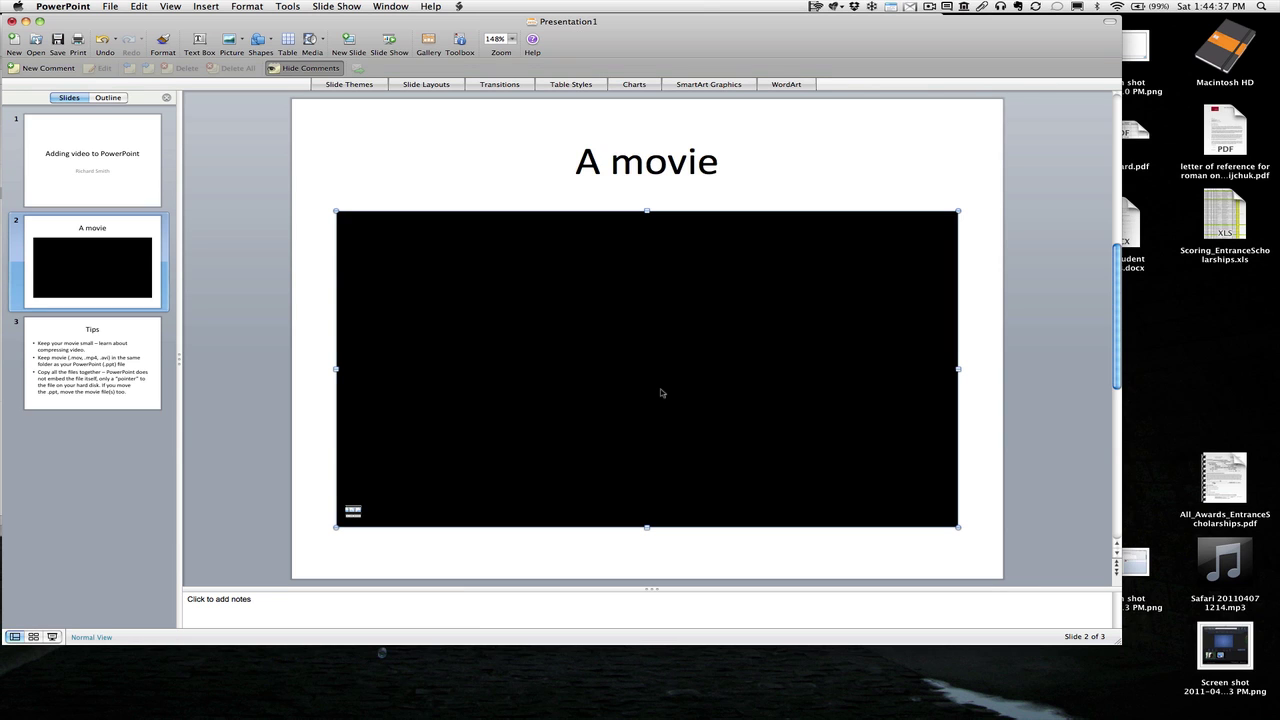
click(99, 370)
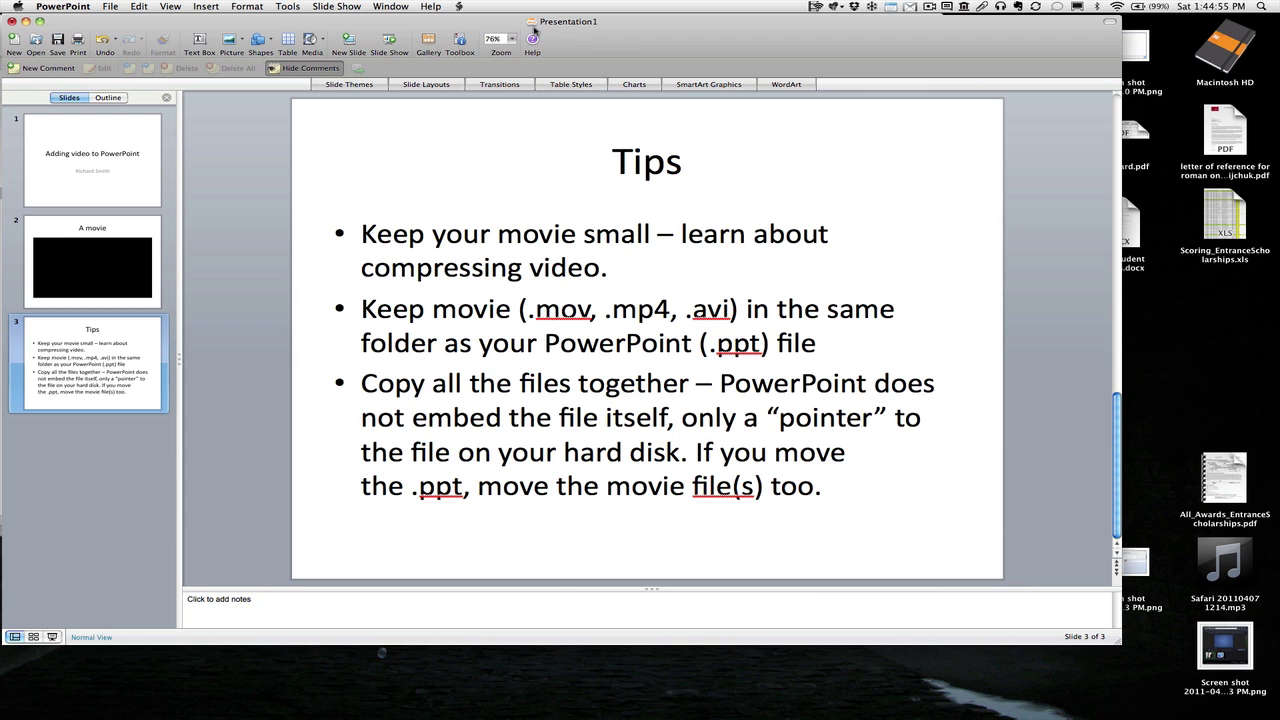
Save the presentation as 'bigbrother' in the 487-Surveillance folder, fixing a mistyped name.
key(super+s)
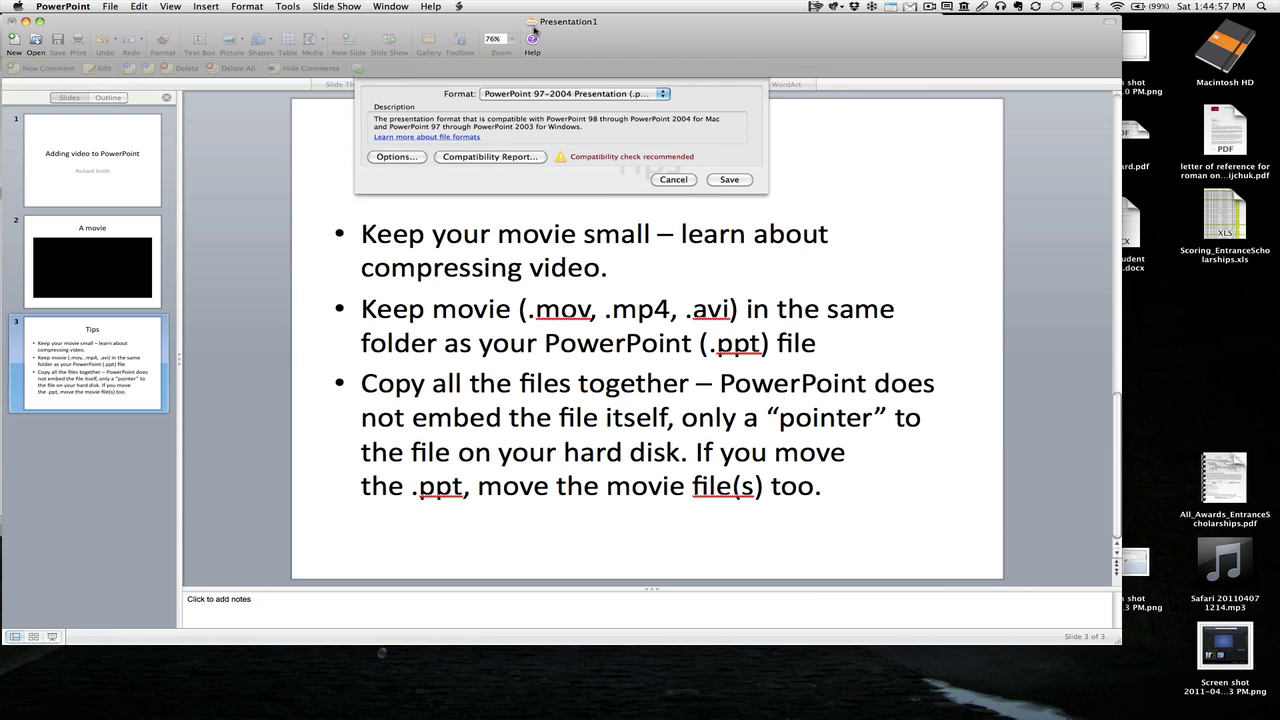
click(562, 118)
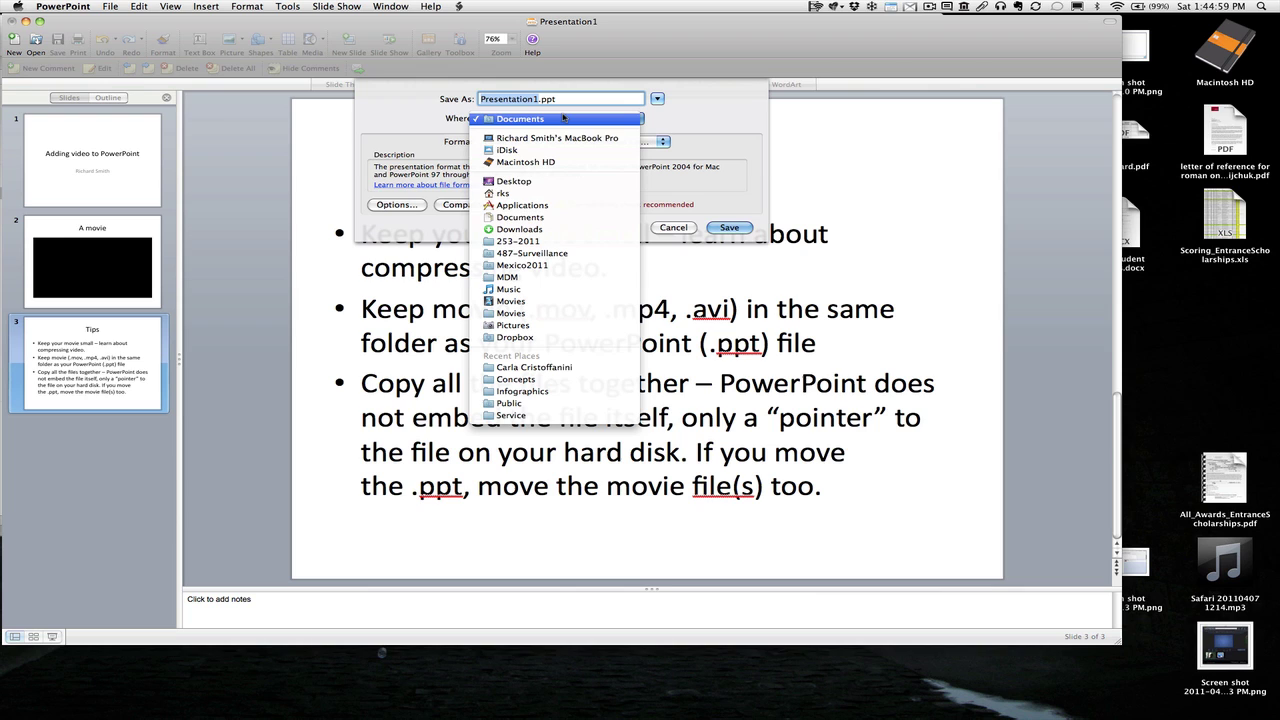
click(578, 253)
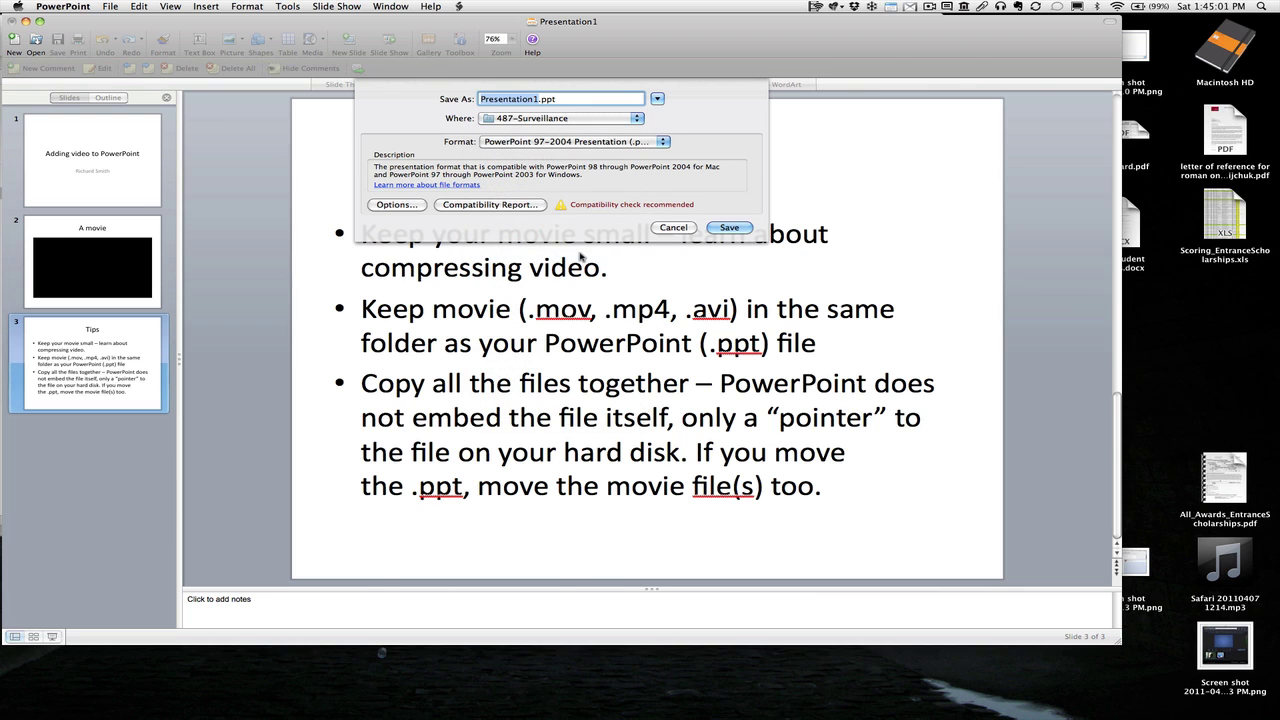
click(657, 99)
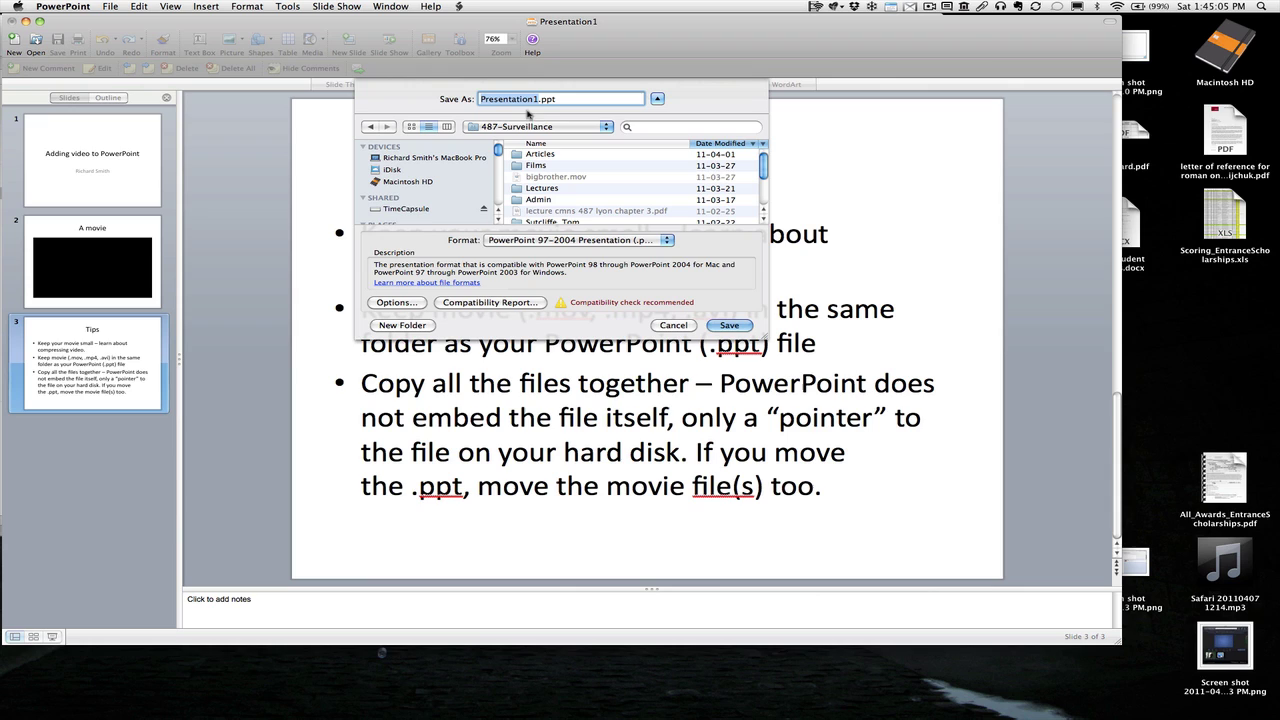
text(Bib)
key(BackSpace)
key(BackSpace)
key(BackSpace)
text(bigbrother)
click(729, 326)
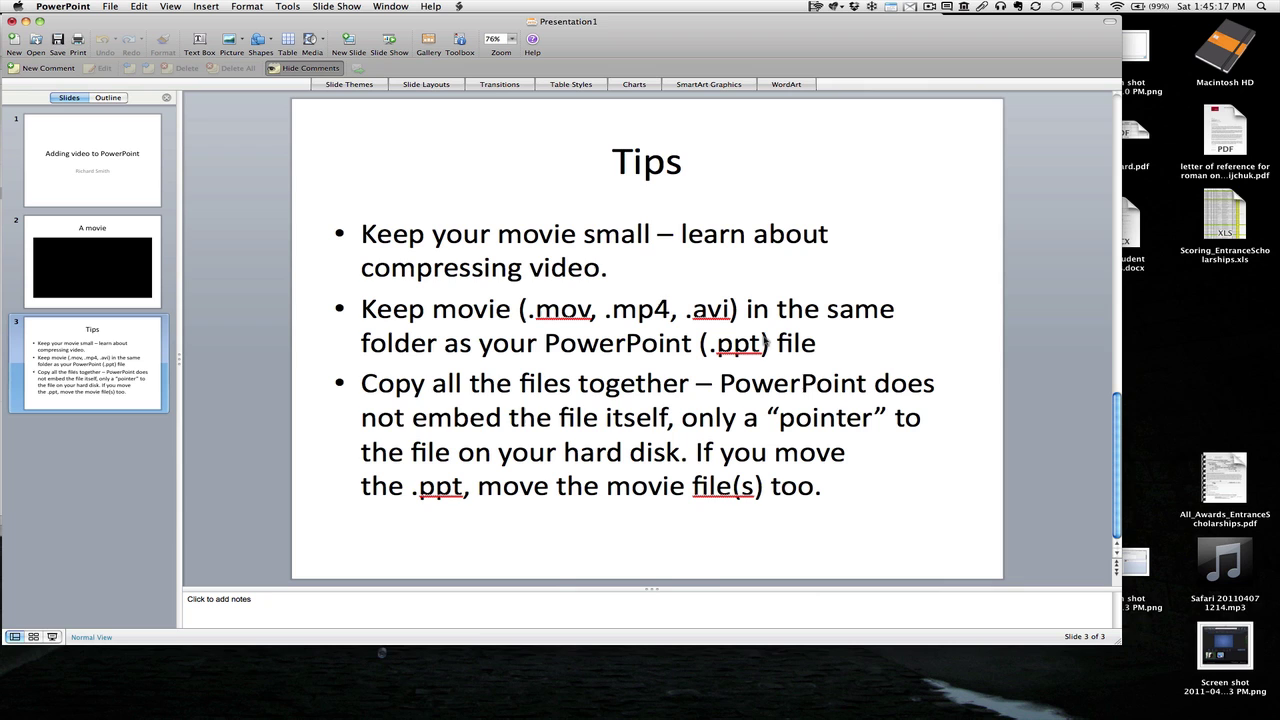
double_click(1225, 50)
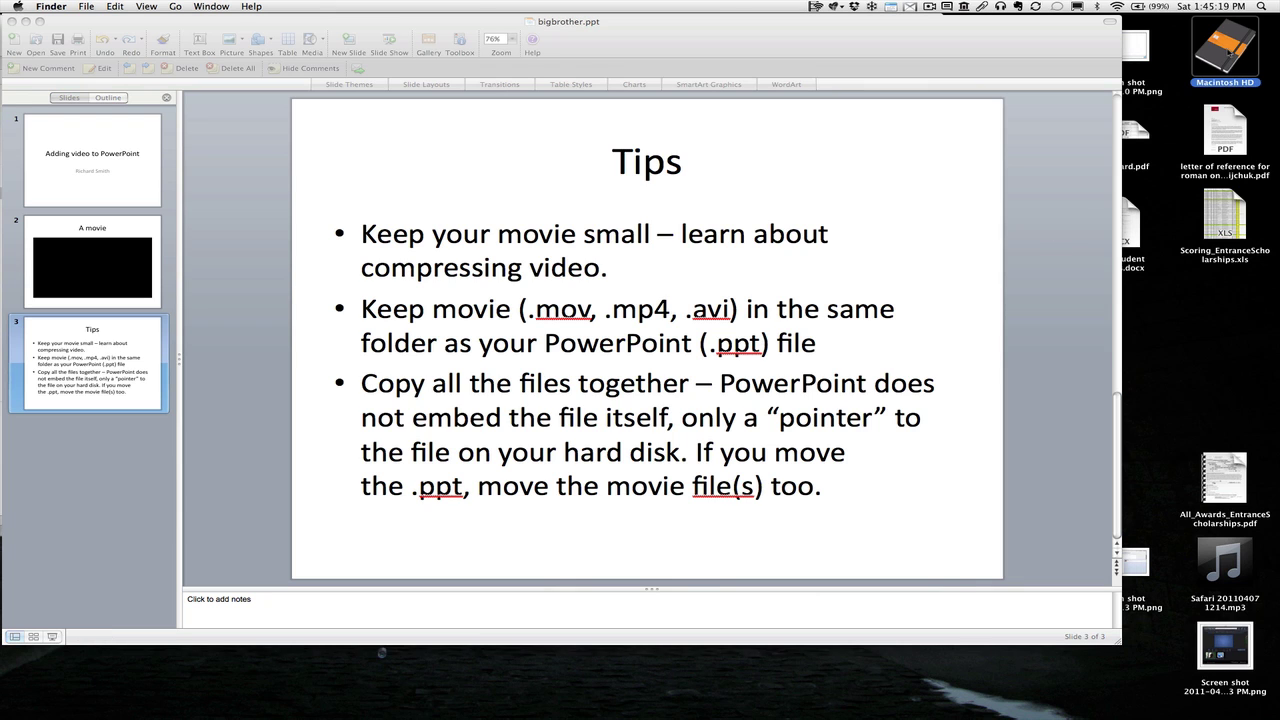
click(481, 420)
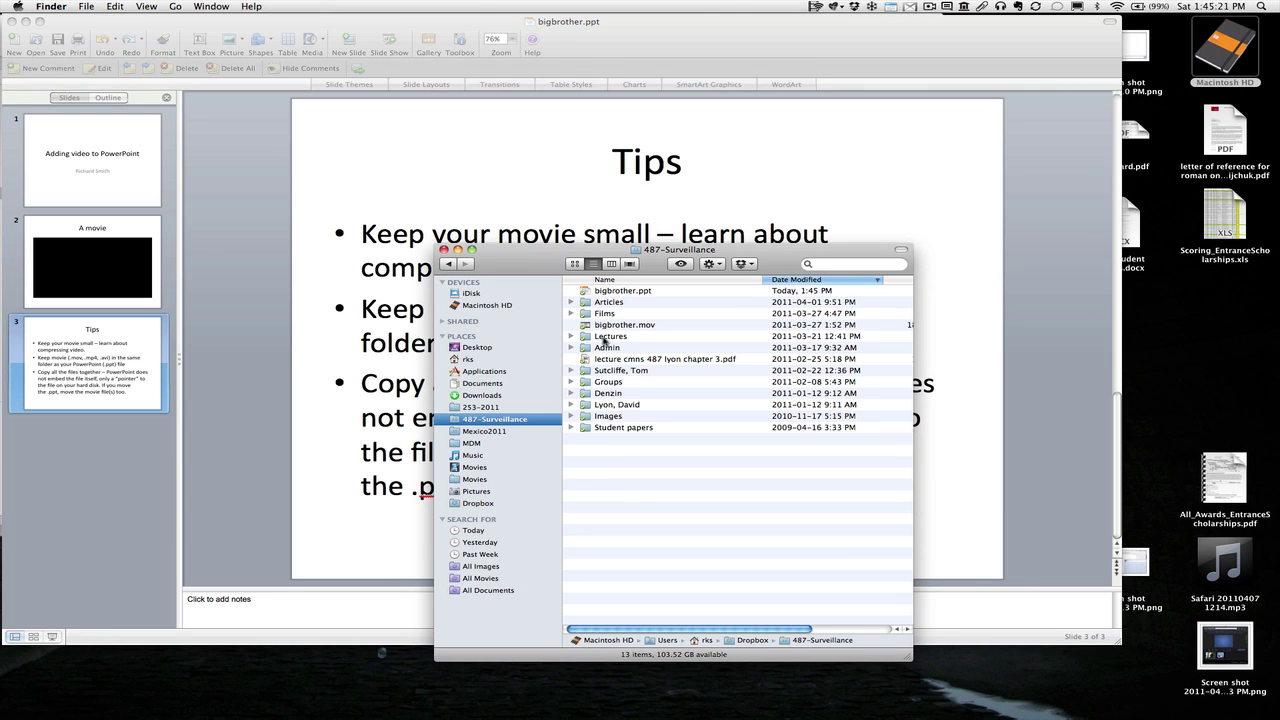
click(624, 291)
super+click(638, 326)
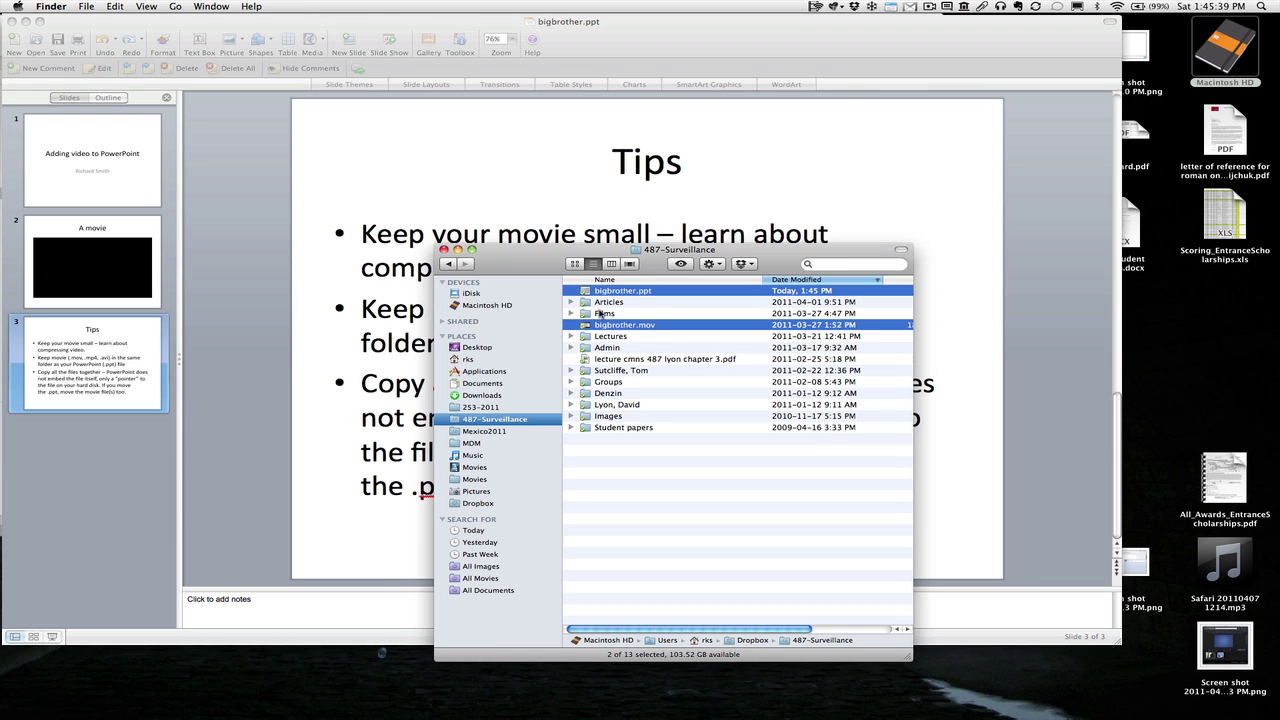
click(445, 250)
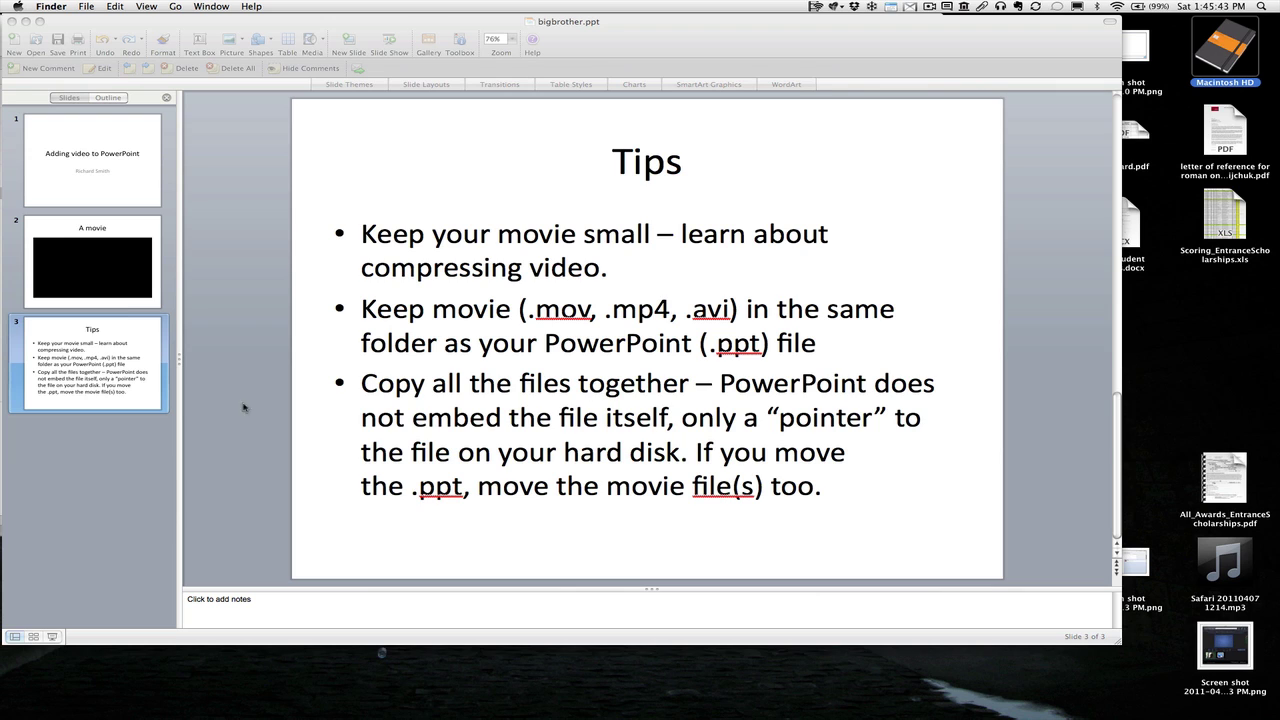
Run presenter view from the title slide, then exit it.
click(90, 172)
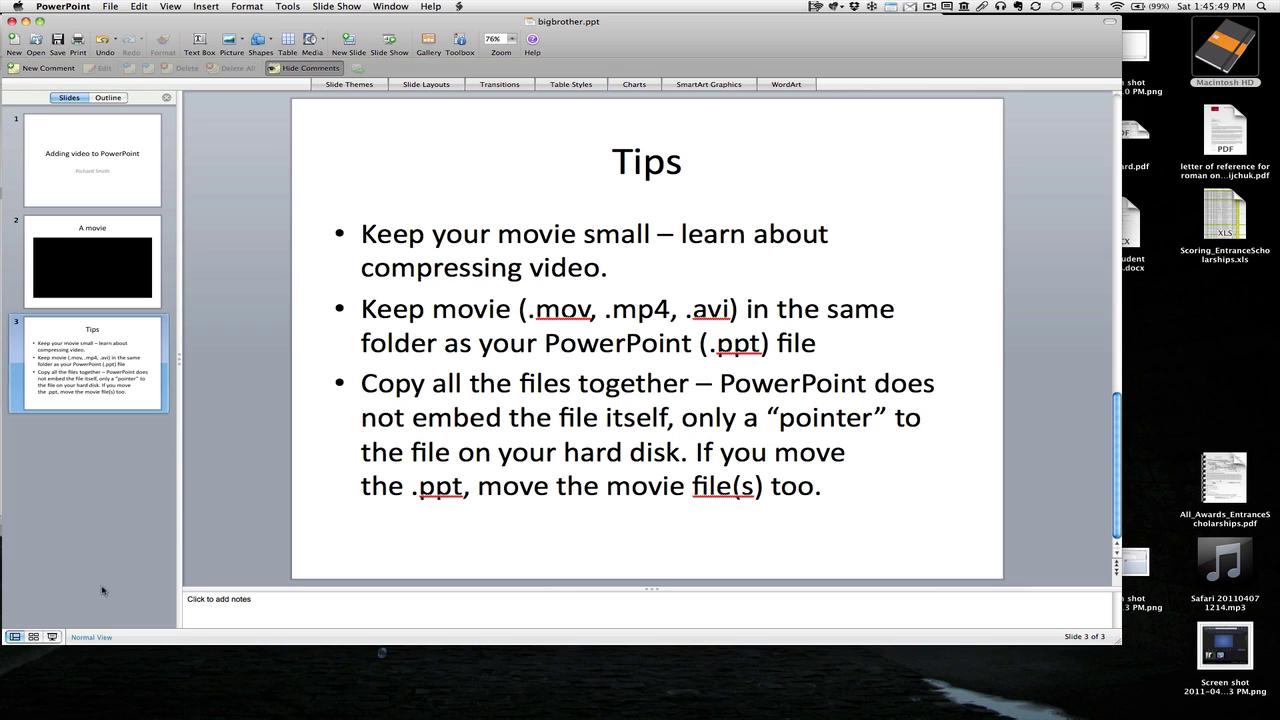
click(53, 637)
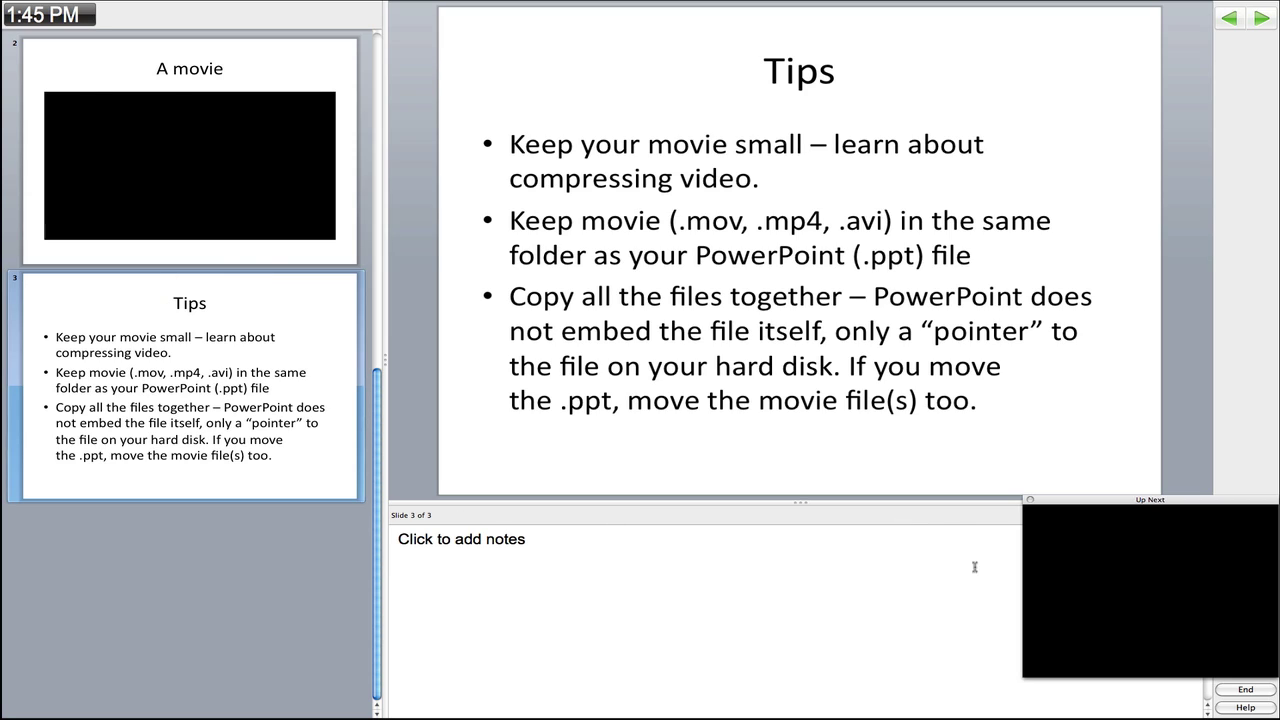
key(Escape)
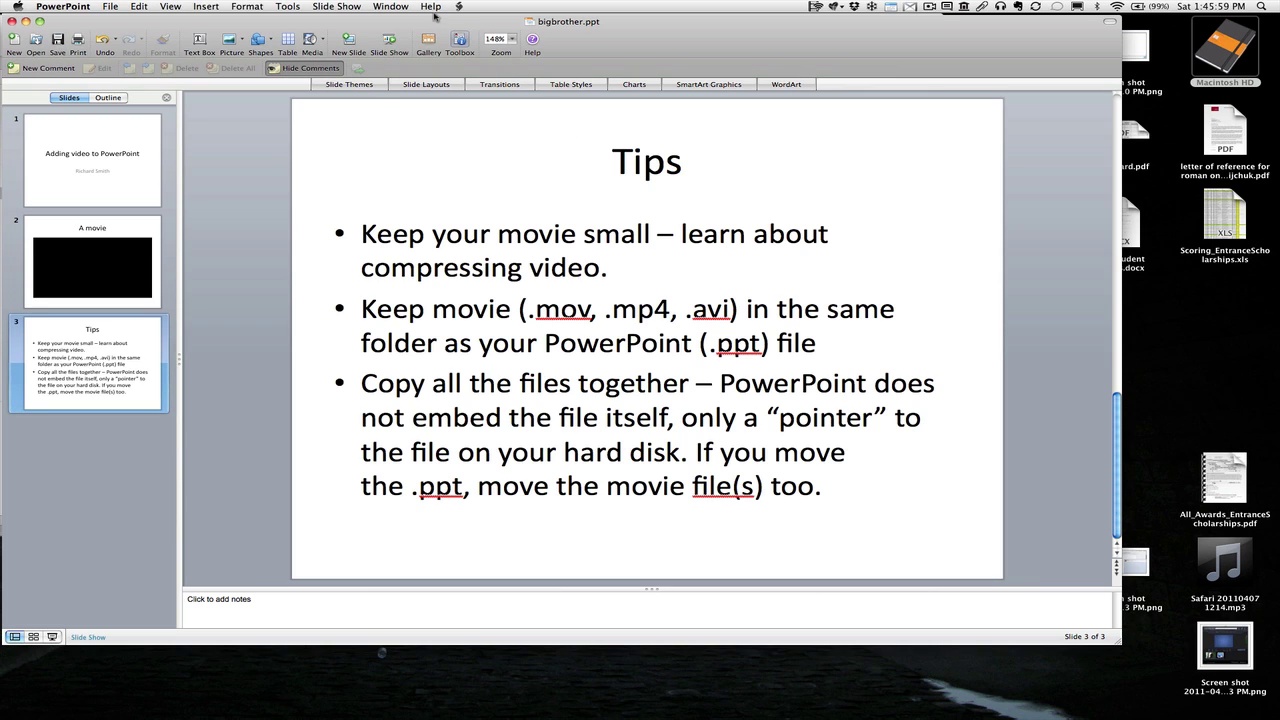
Start presenter tools from the Slide Show menu, exit, and reopen the menu.
click(332, 7)
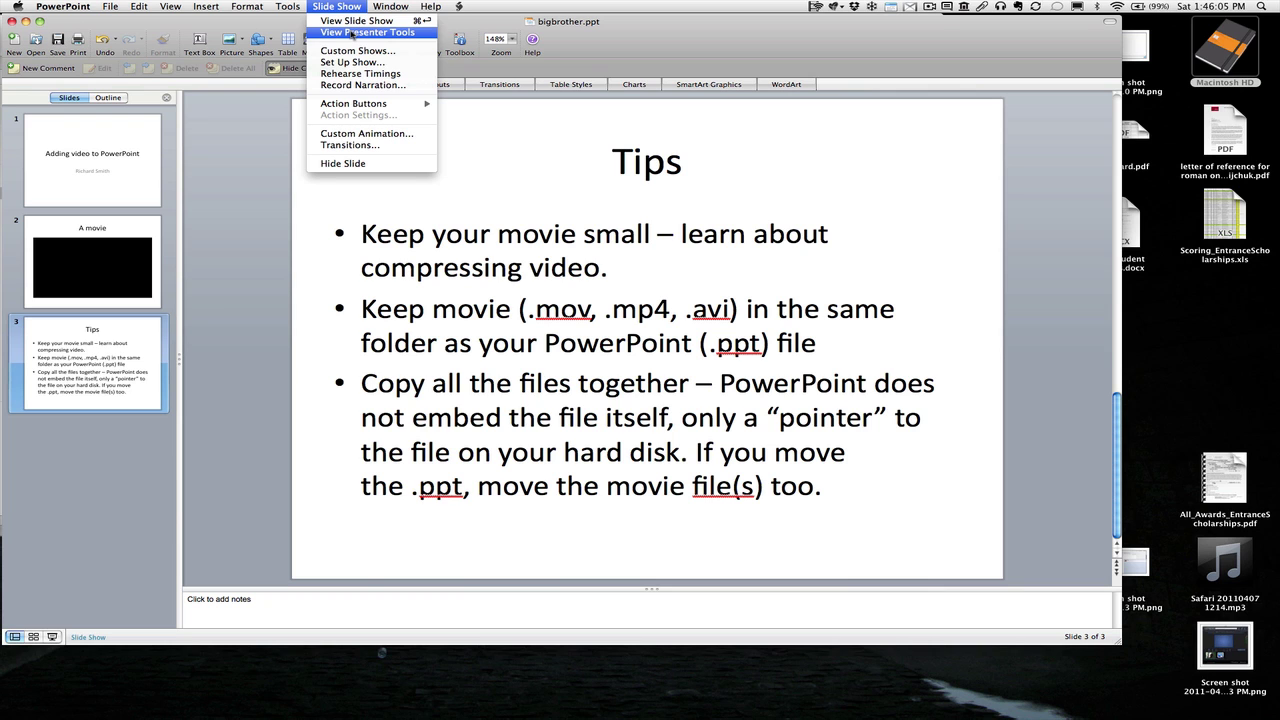
click(352, 33)
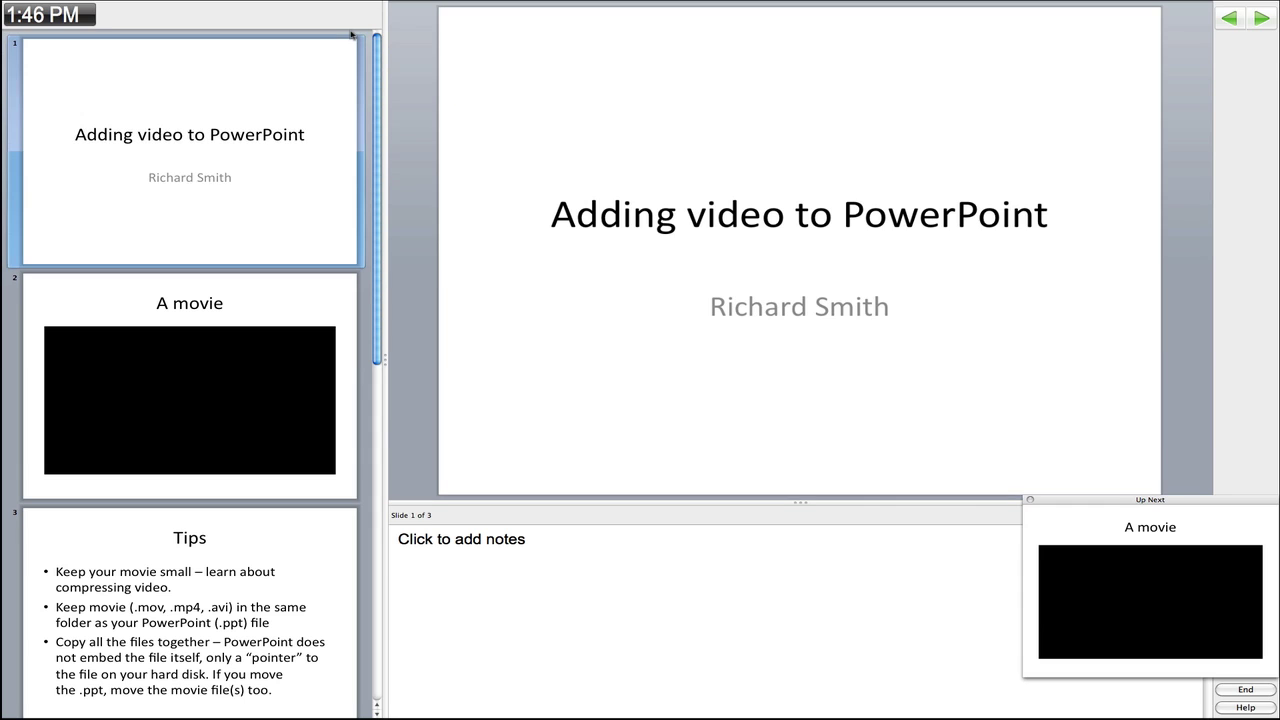
key(Escape)
click(346, 7)
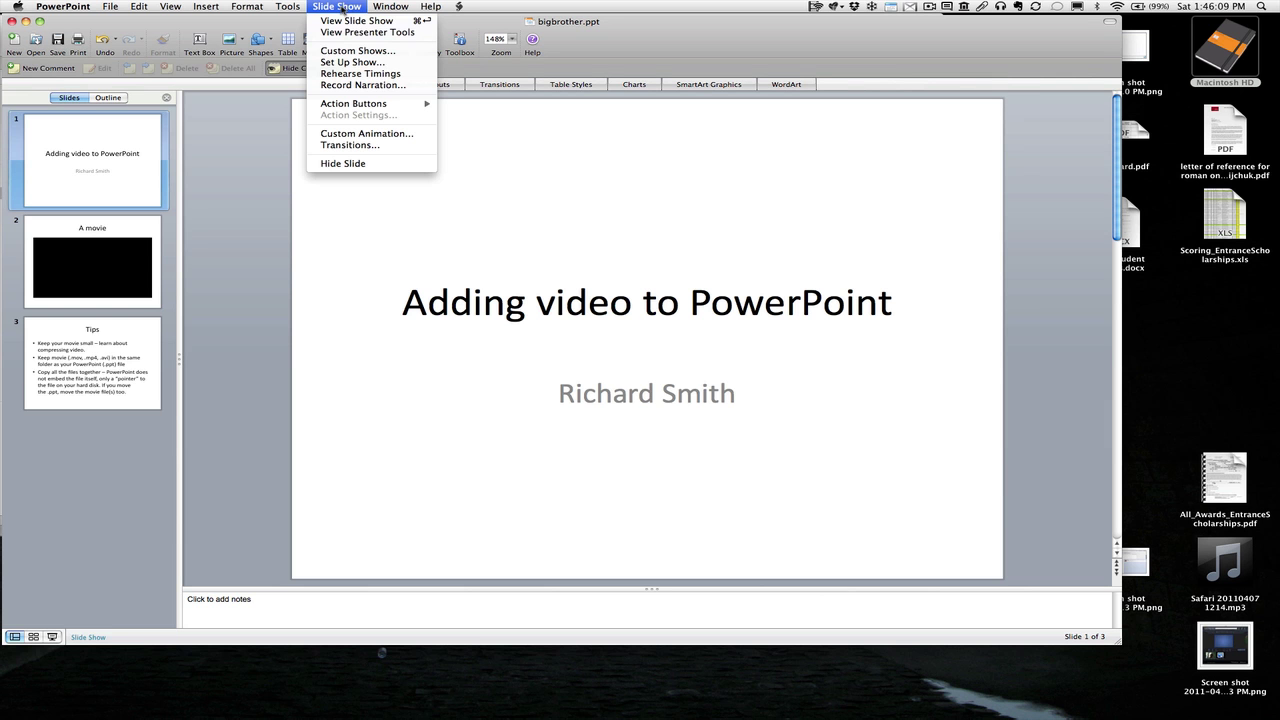
In Set Up Show, assign the larger left monitor as the audience screen.
click(362, 62)
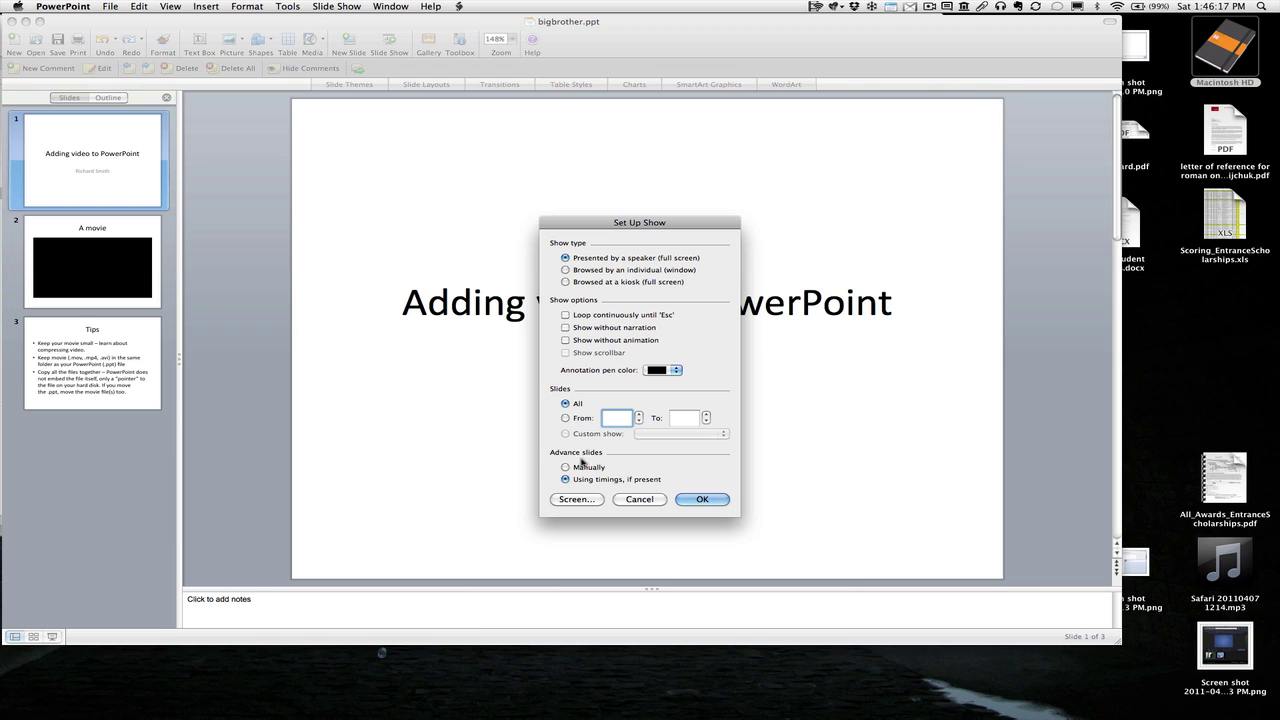
click(590, 502)
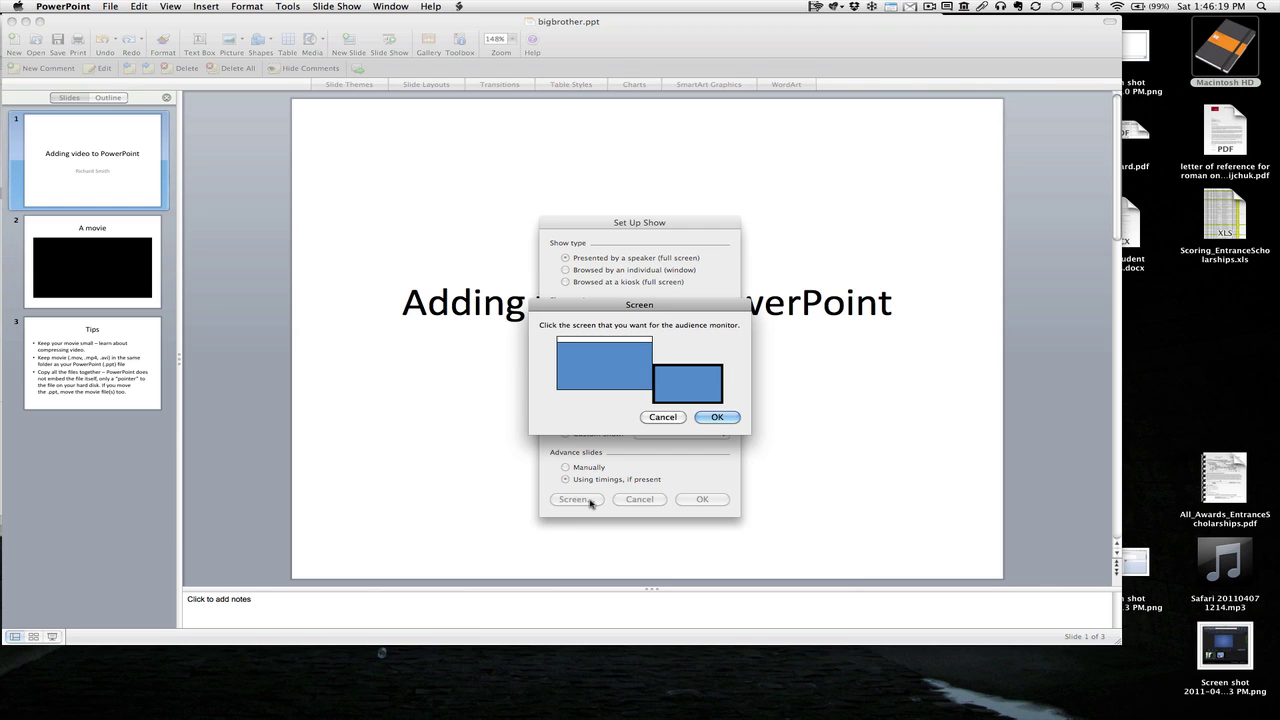
click(605, 374)
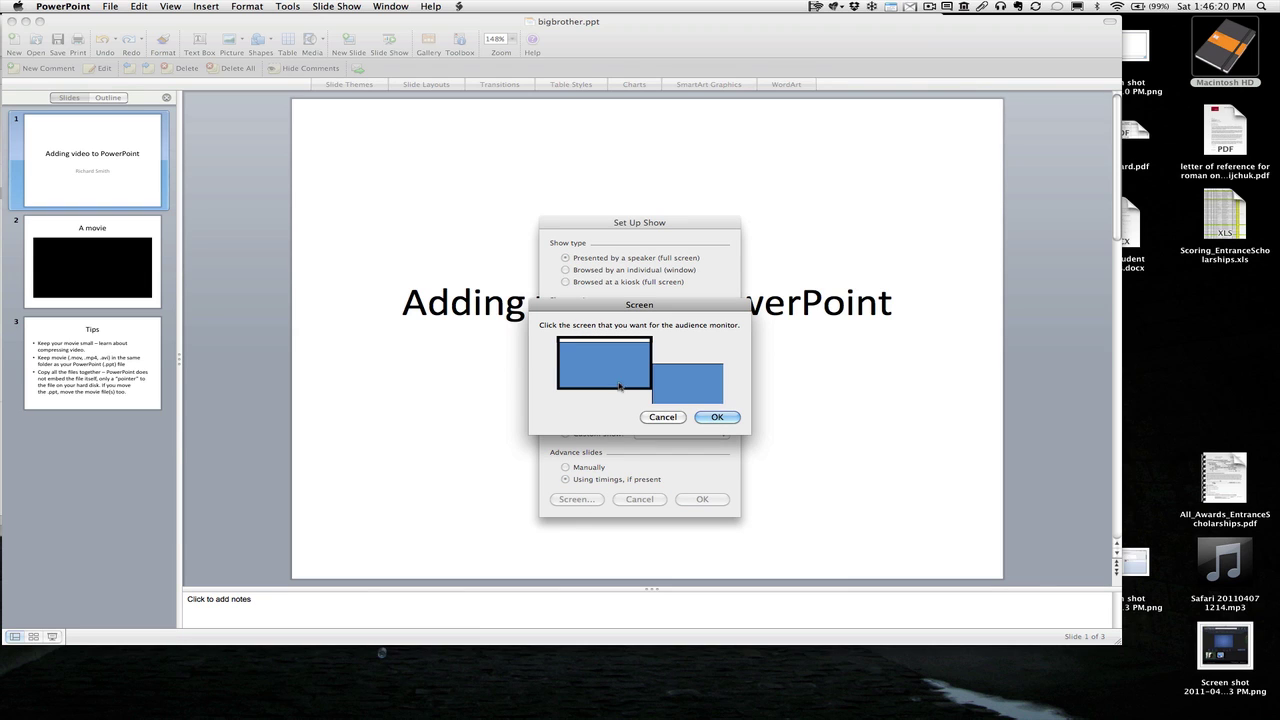
click(717, 417)
click(703, 499)
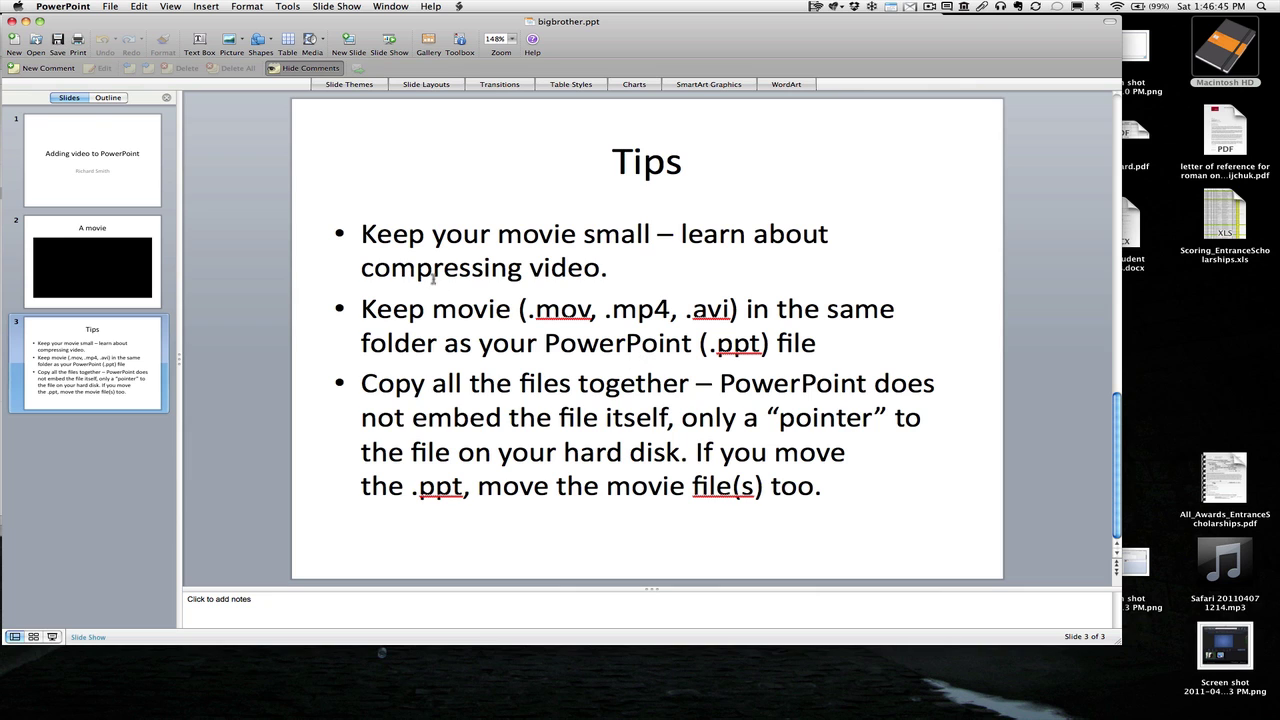
Save As in PowerPoint Package format as bigbrother, then switch toward Finder.
click(114, 7)
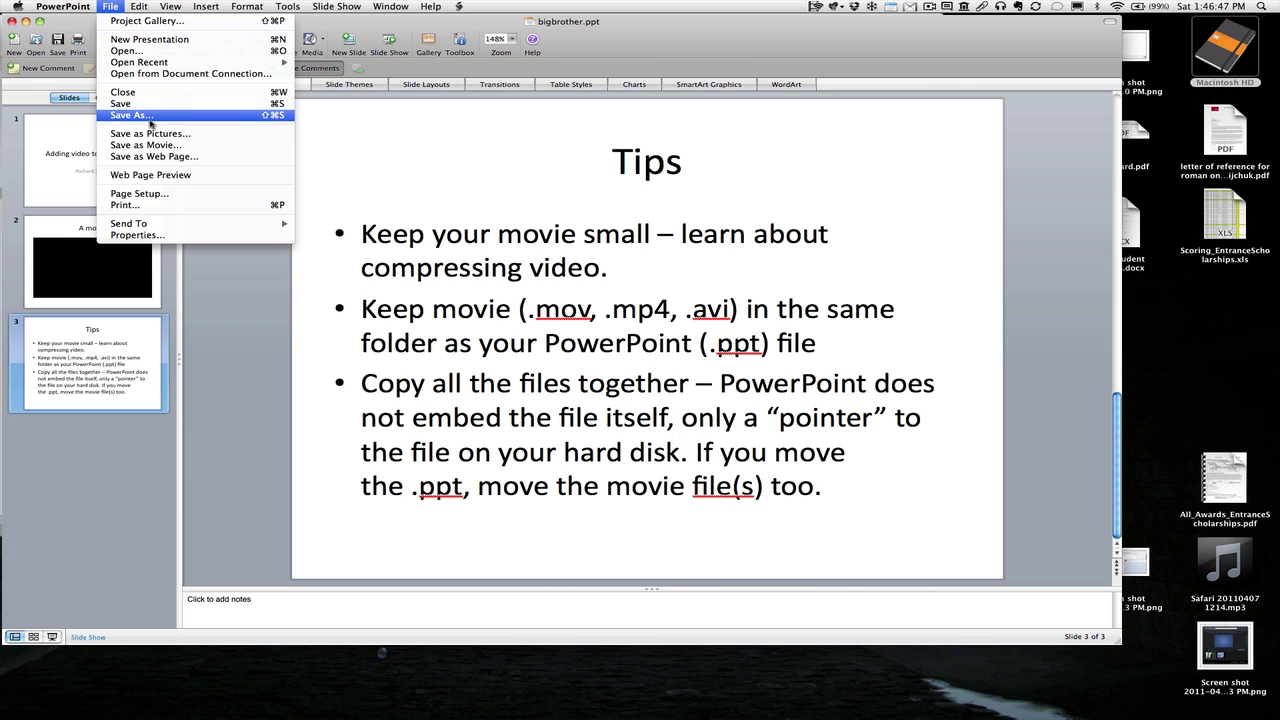
click(150, 118)
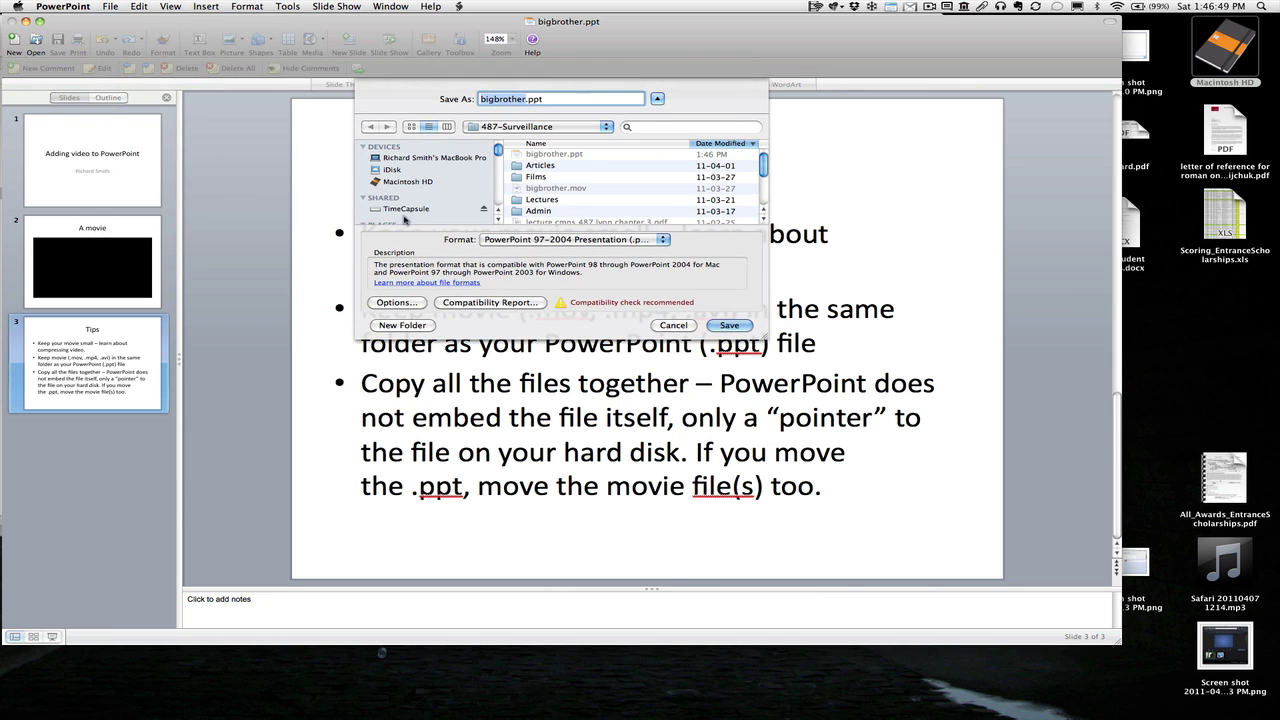
click(543, 244)
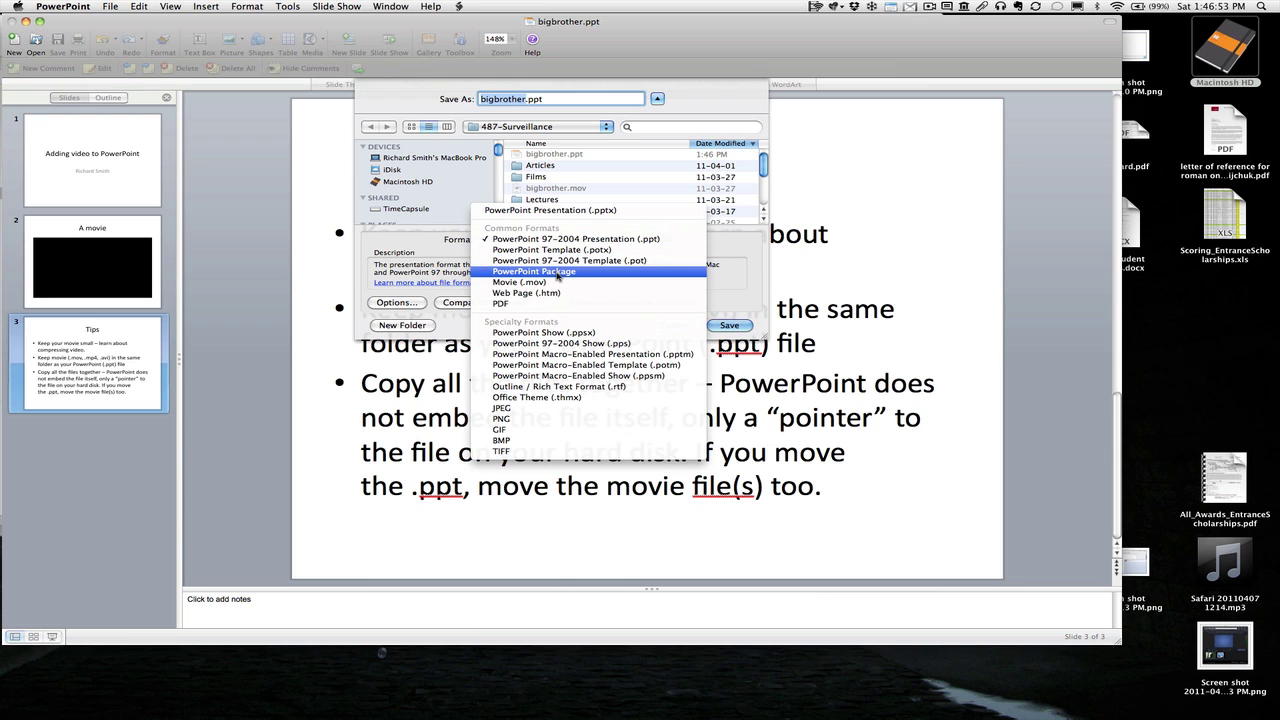
click(558, 272)
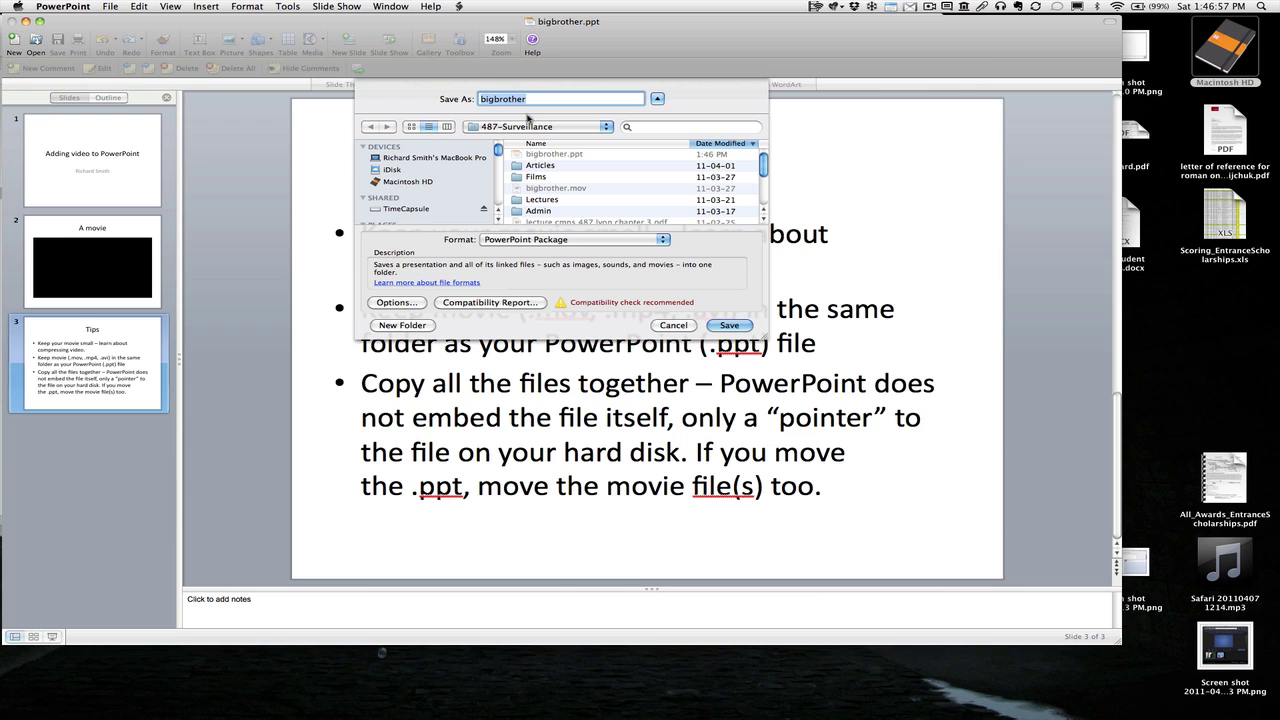
click(738, 326)
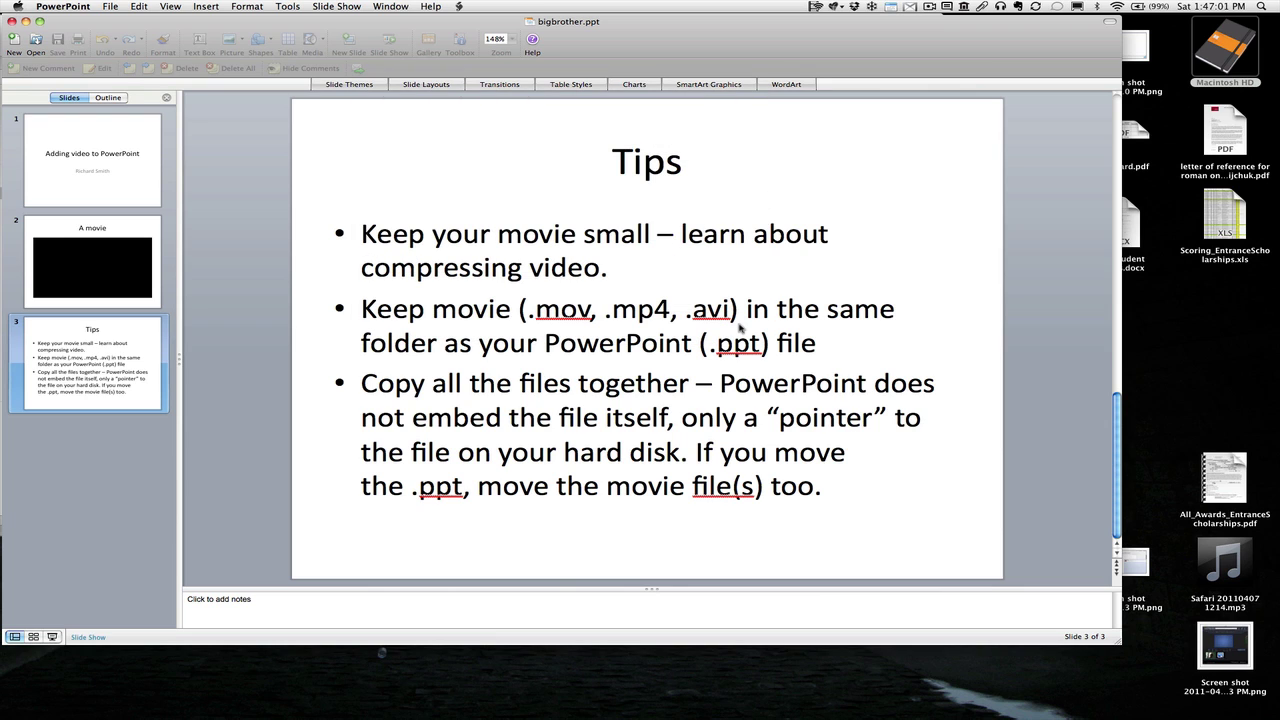
key(super+Tab)
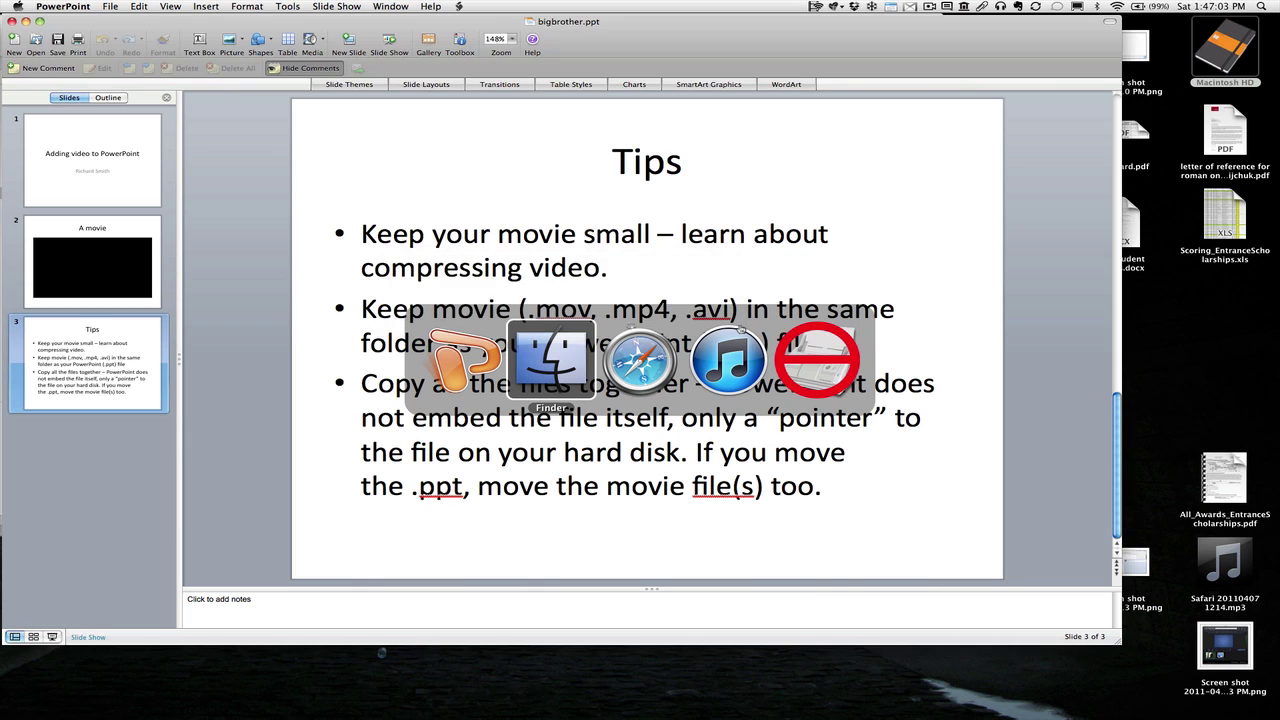
In a new Finder window, open 487-Surveillance and expand the bigbrother package folder.
key(super+Tab)
key(super+Tab)
key(super+Tab)
key(super+Tab)
key(super+Tab)
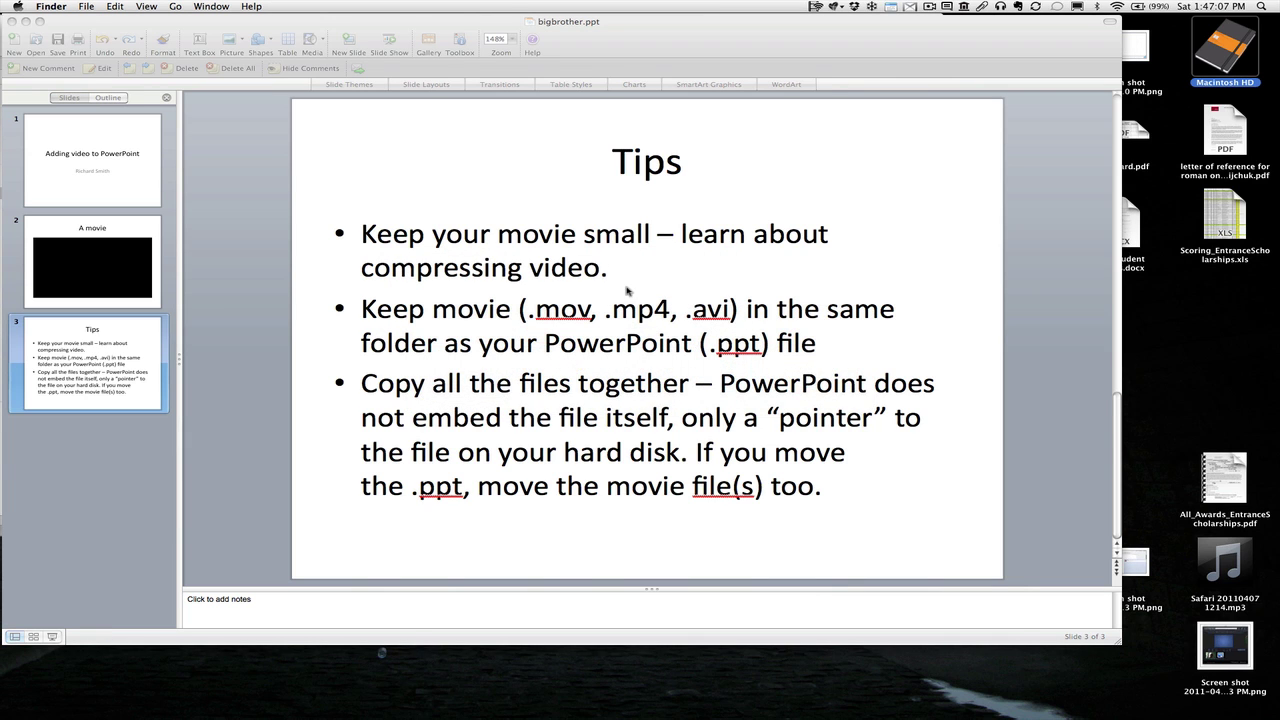
key(super+n)
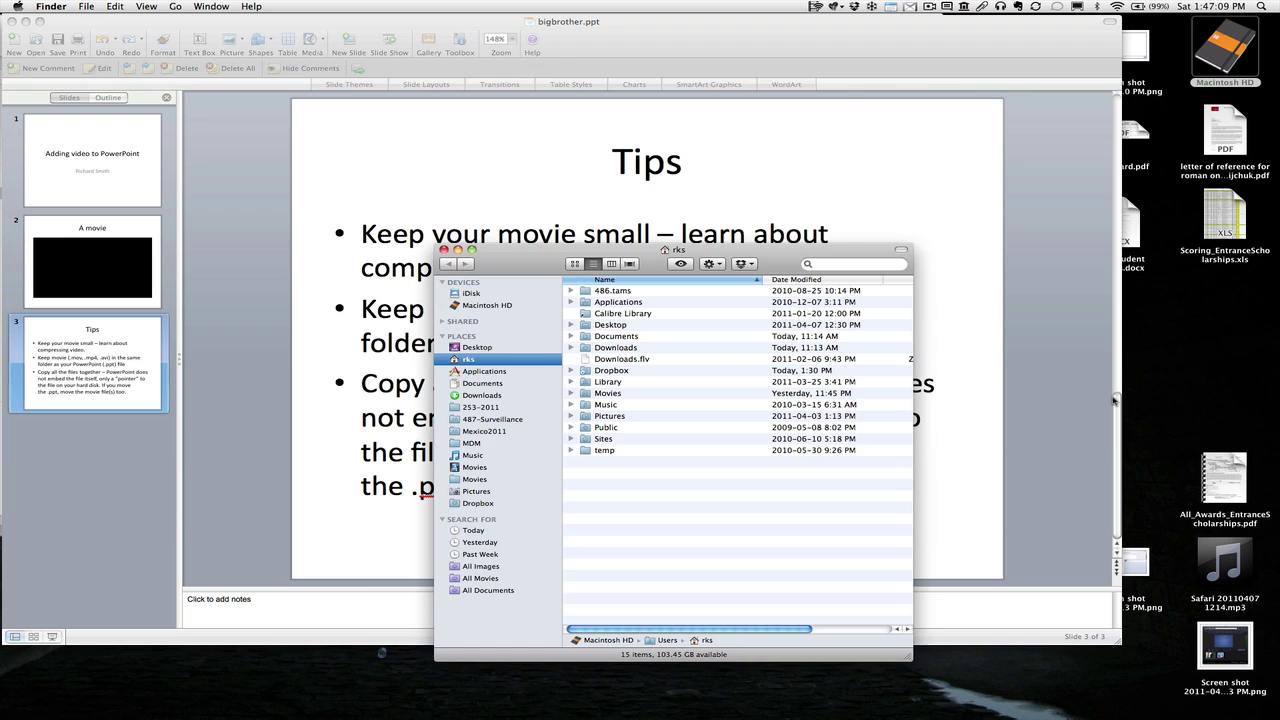
click(513, 419)
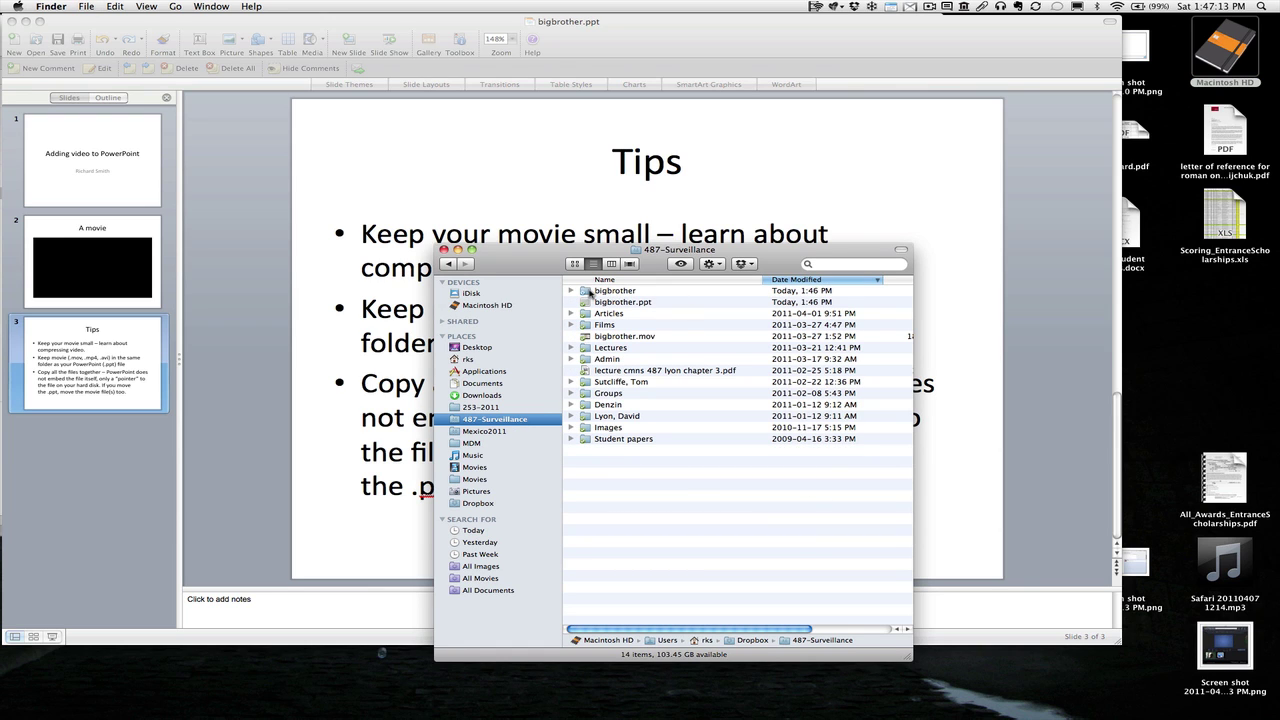
click(590, 291)
click(571, 290)
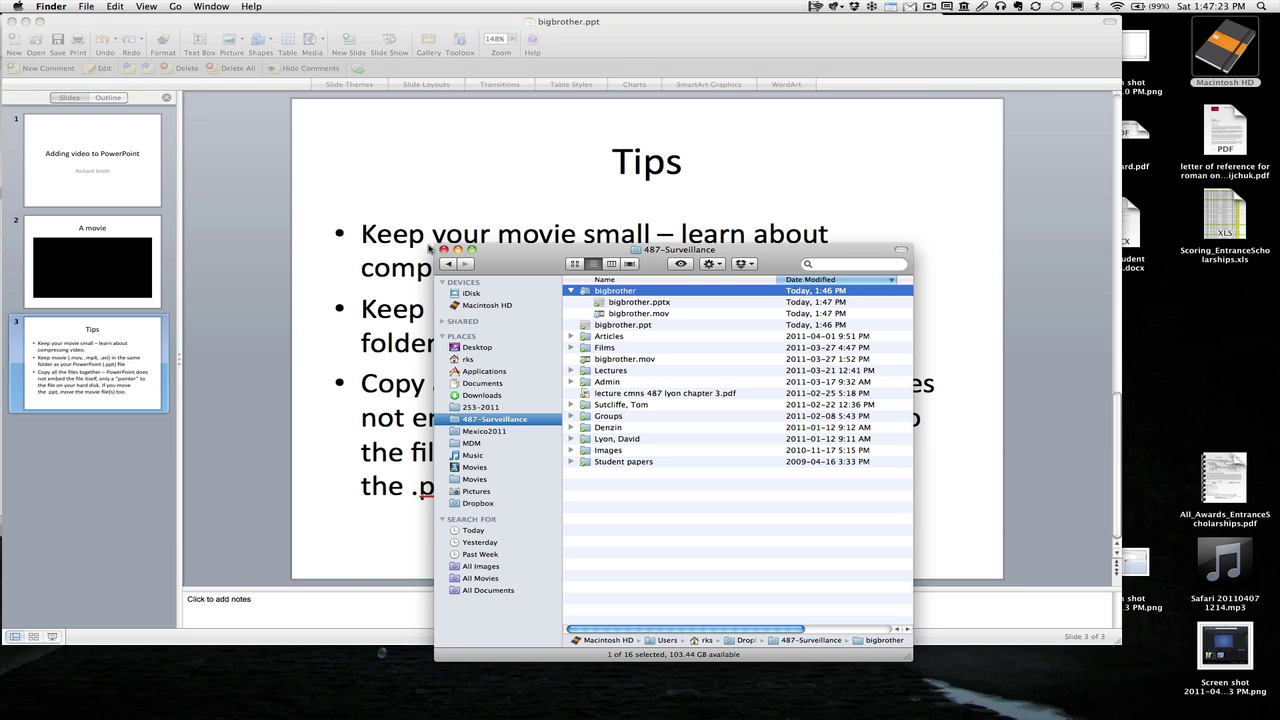
click(327, 178)
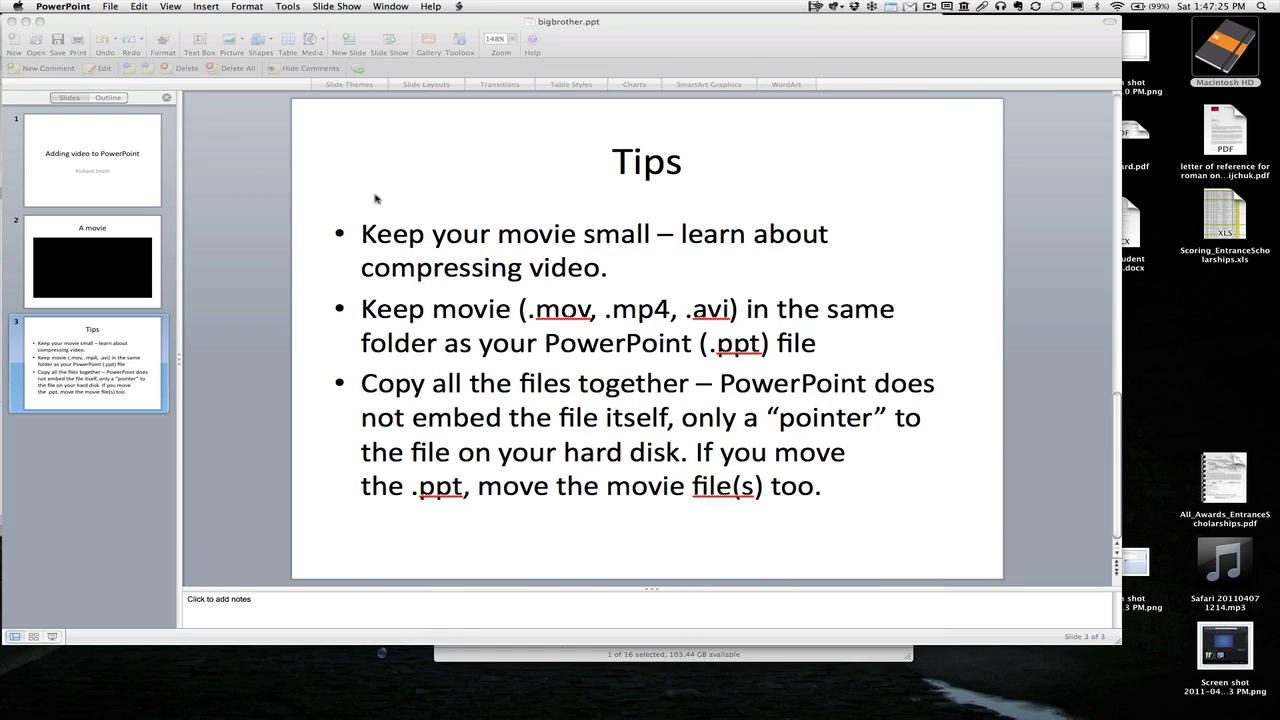
click(104, 7)
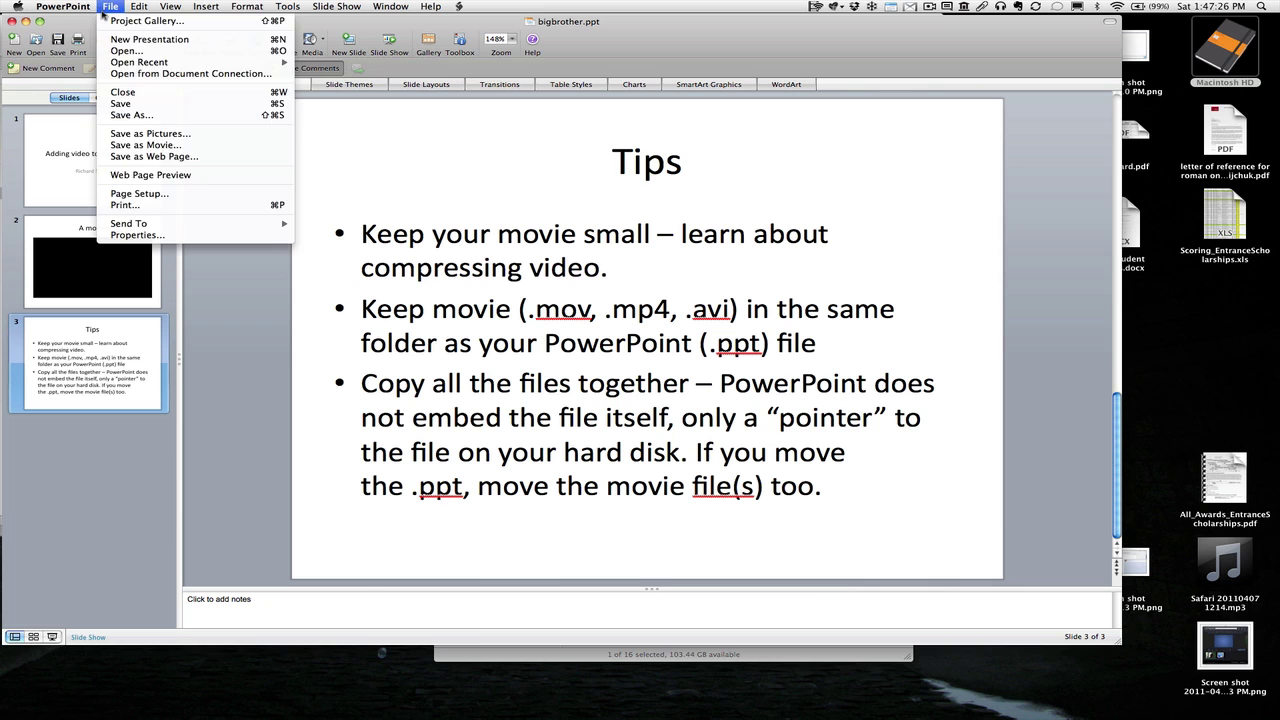
click(120, 119)
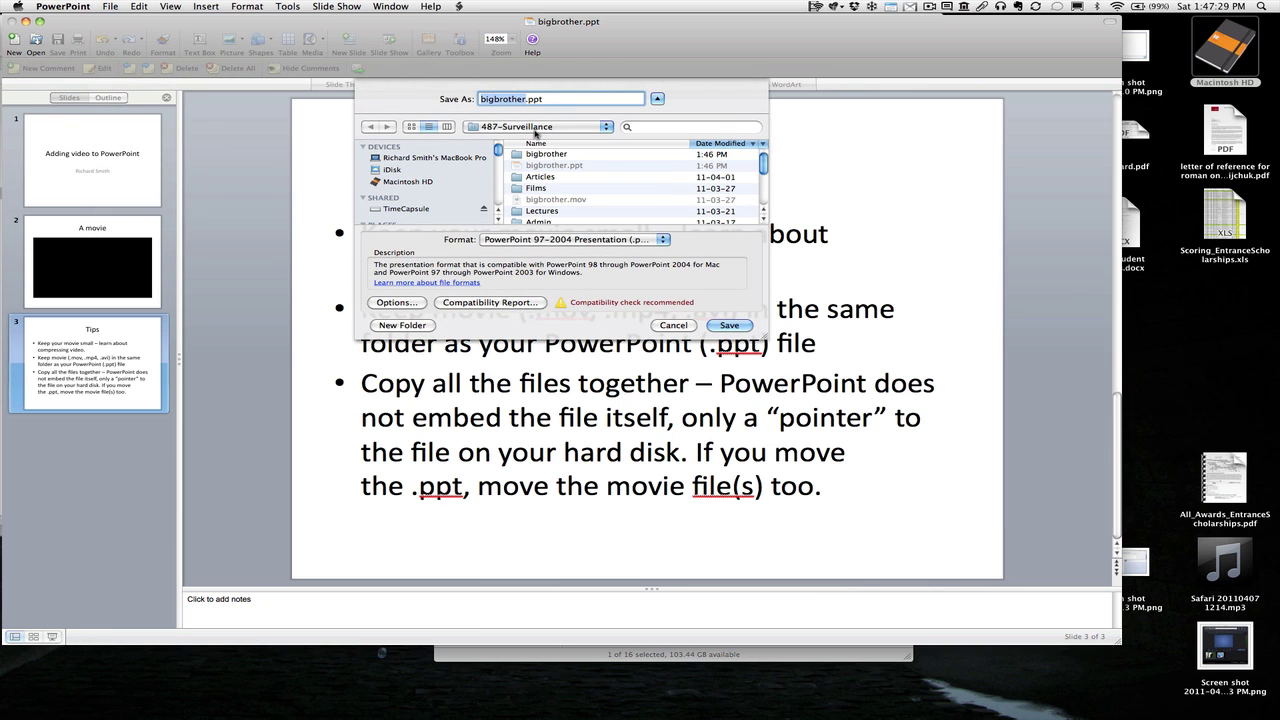
click(592, 241)
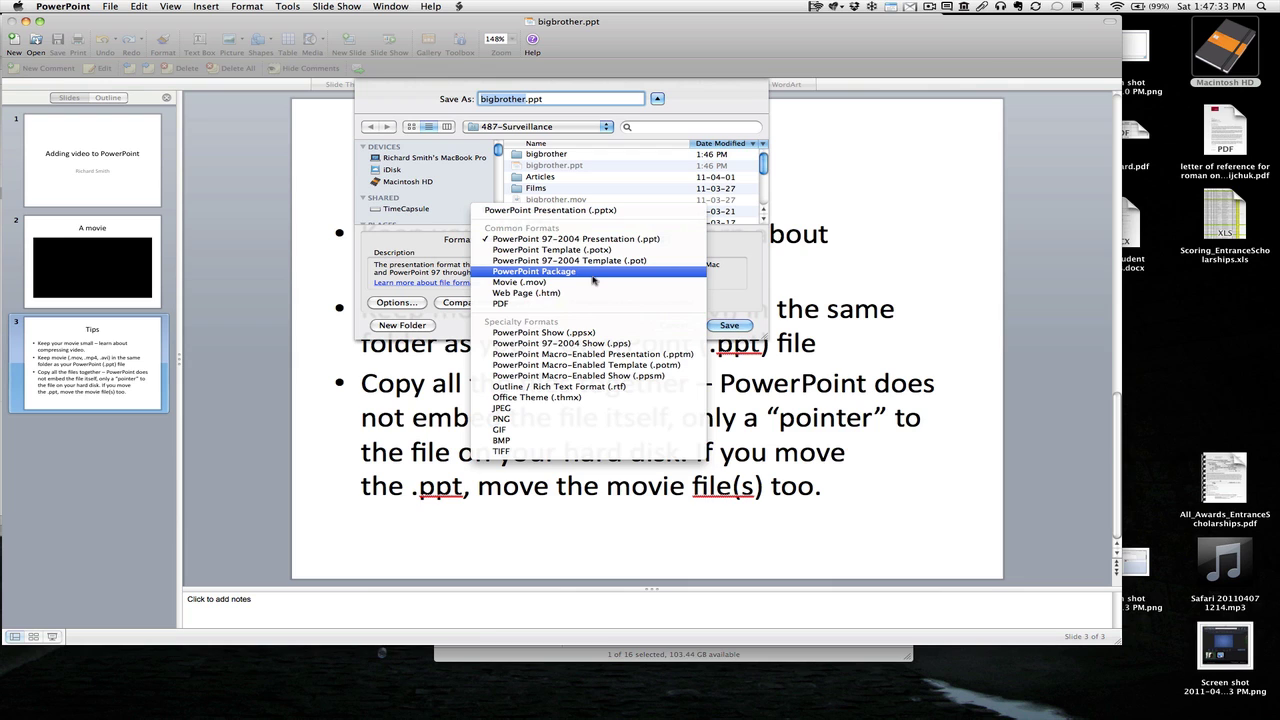
click(593, 146)
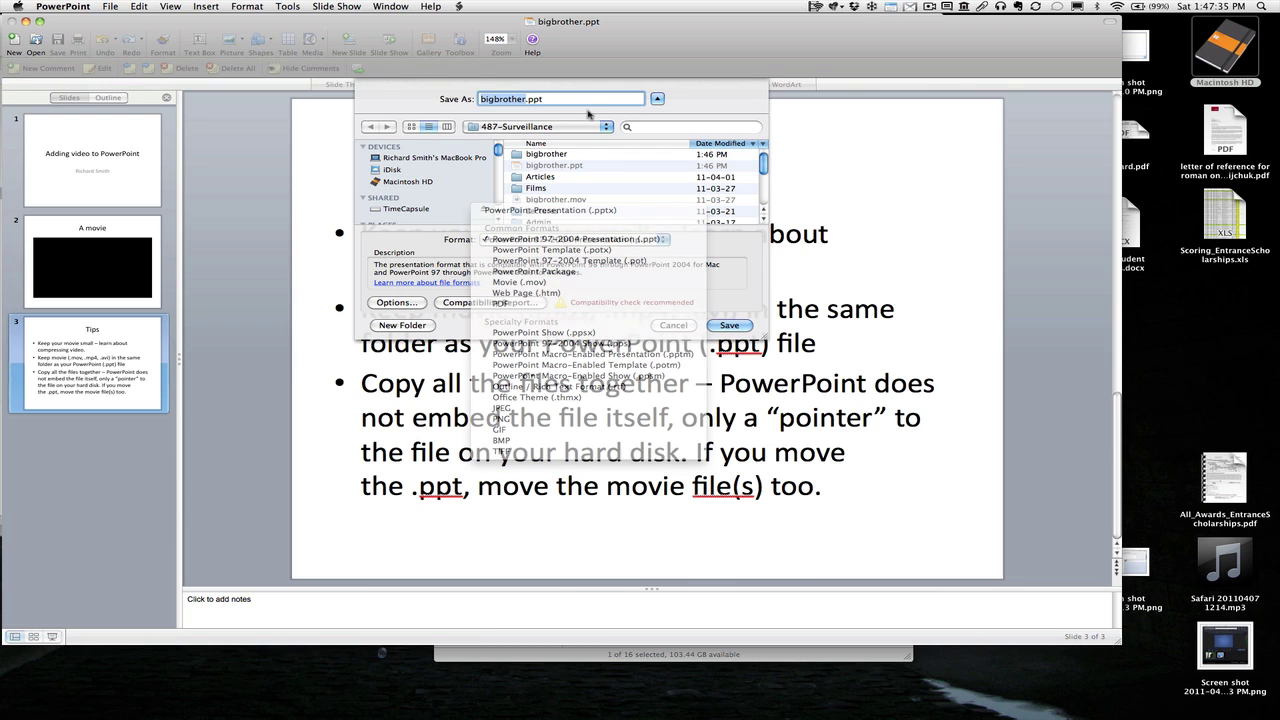
click(676, 326)
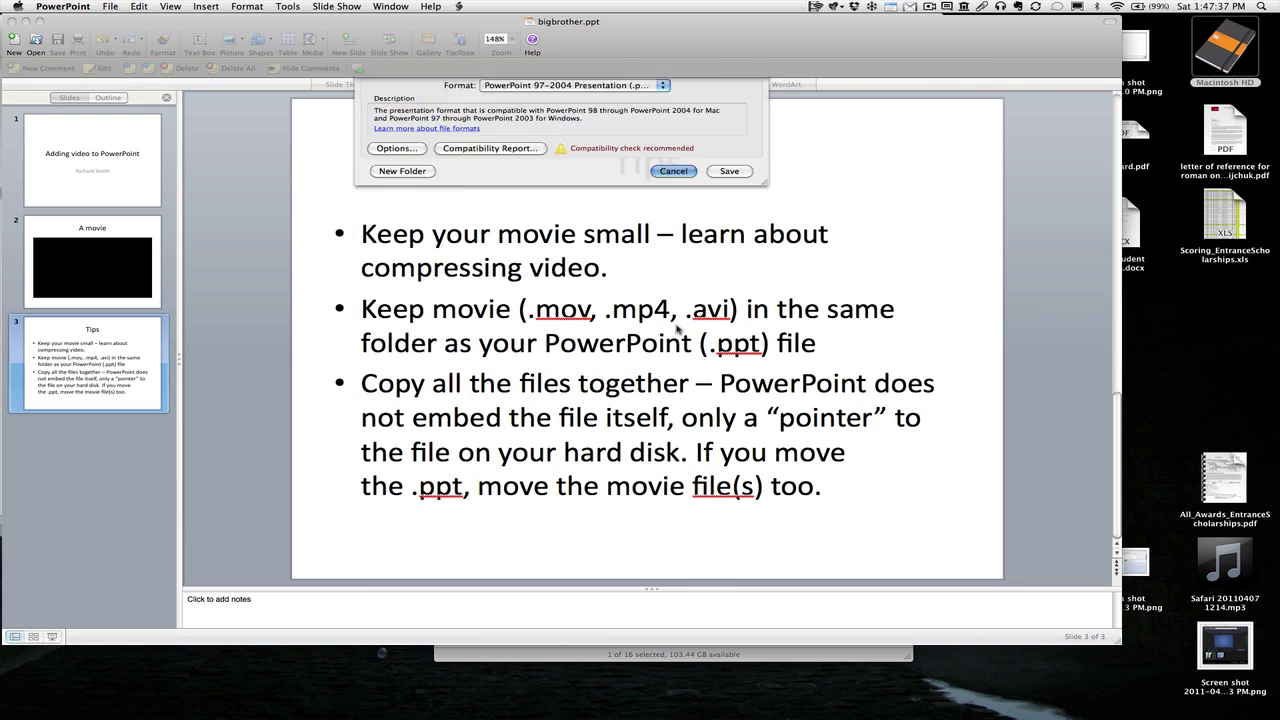